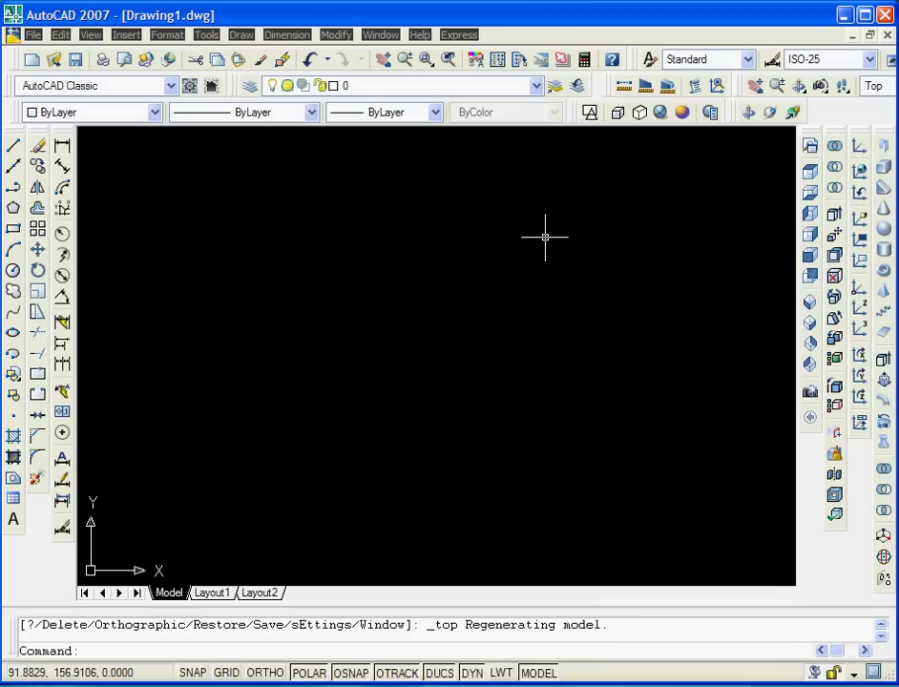
Start a polyline profile with a 15-unit left flange and a 24-unit downward wall
click(13, 191)
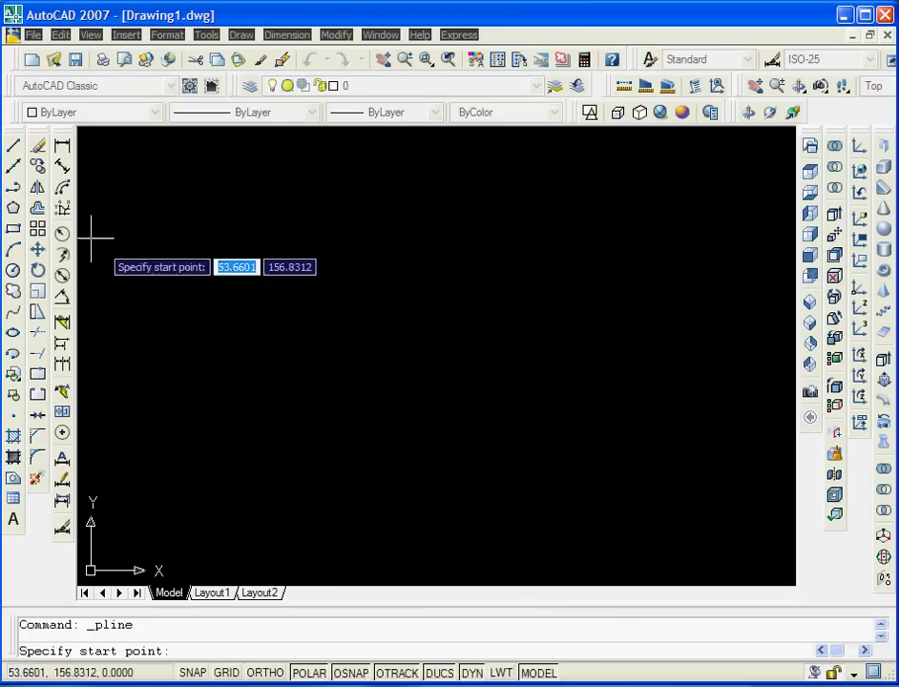
click(208, 317)
text(15)
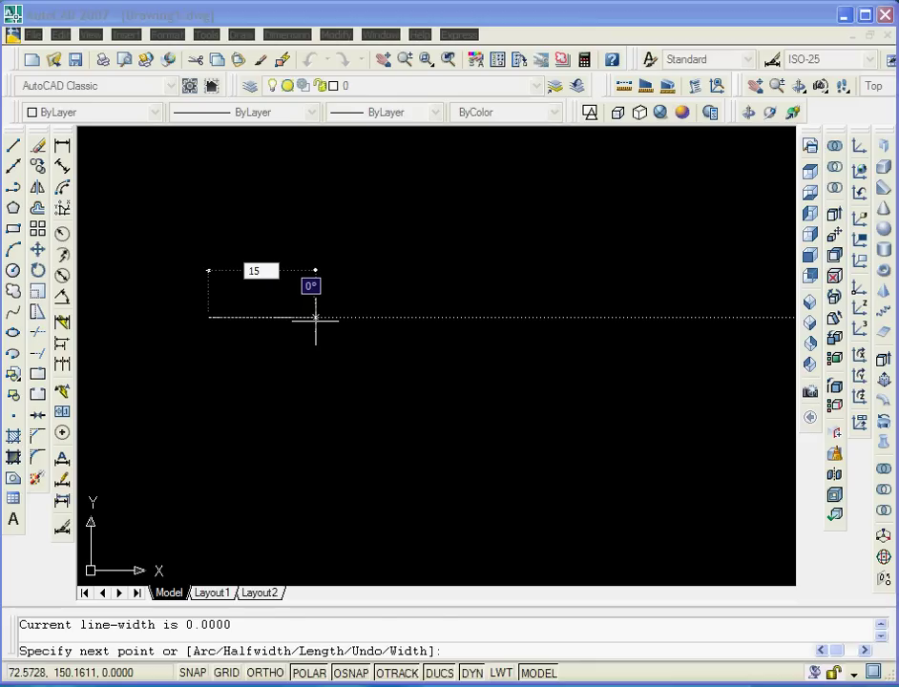
key(Return)
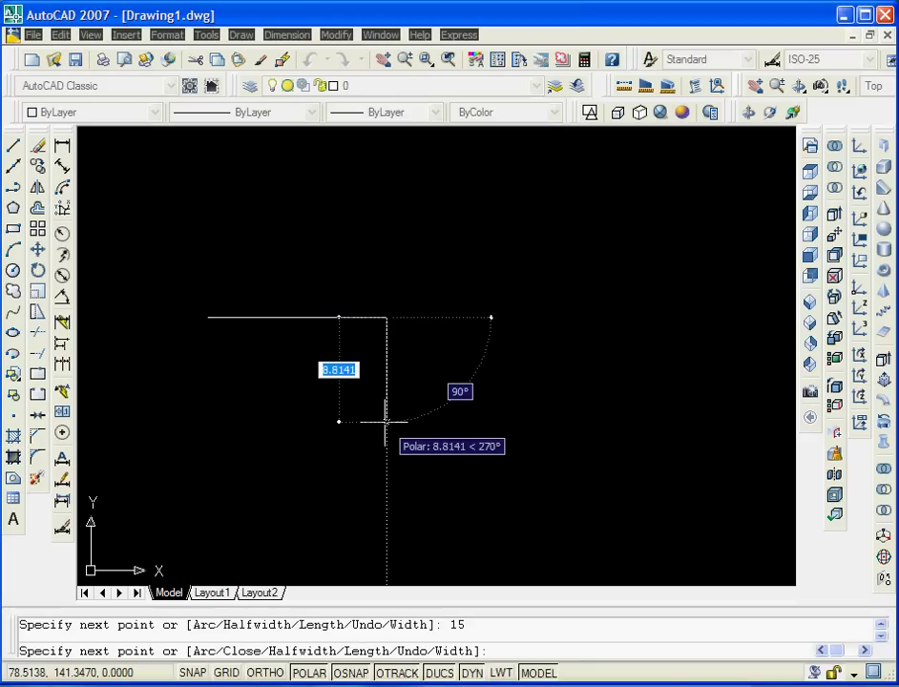
text(24)
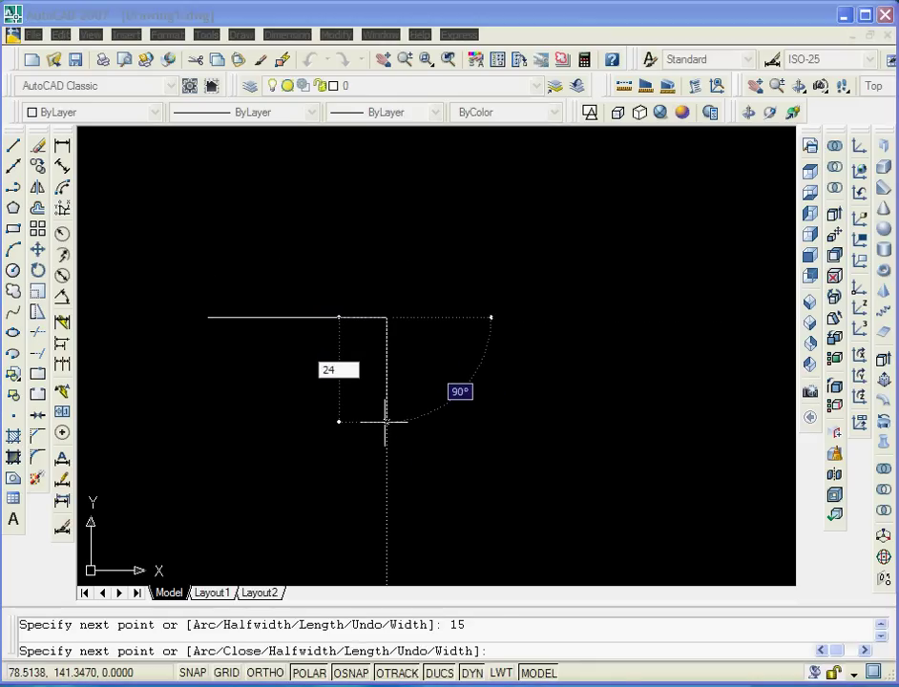
key(Return)
middle_drag(449, 476, 326, 357)
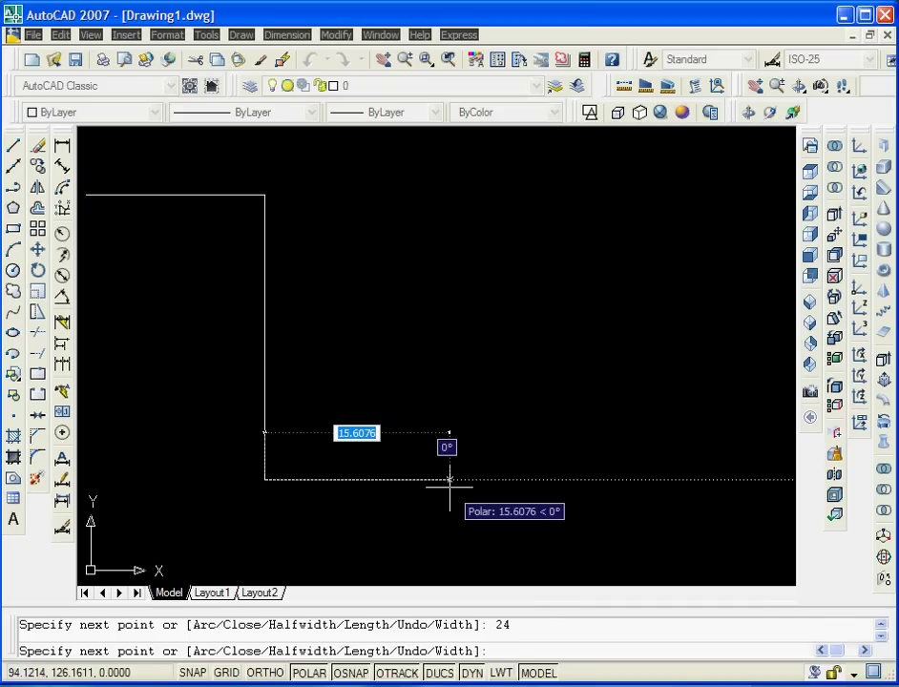
Complete the U-profile with a 30-unit bottom, 24-unit right wall and 15-unit right flange
text(30)
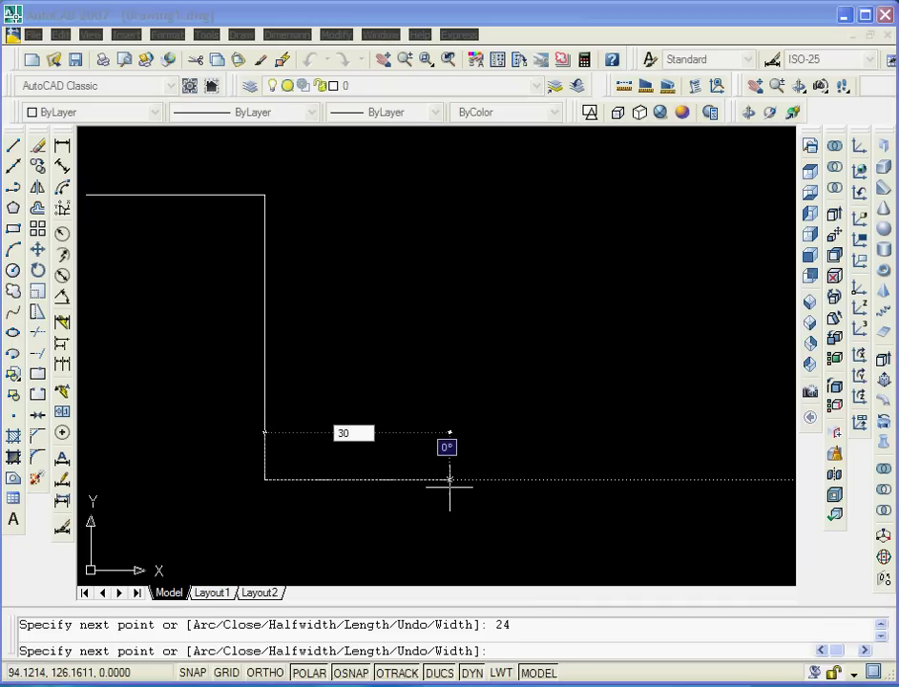
key(Return)
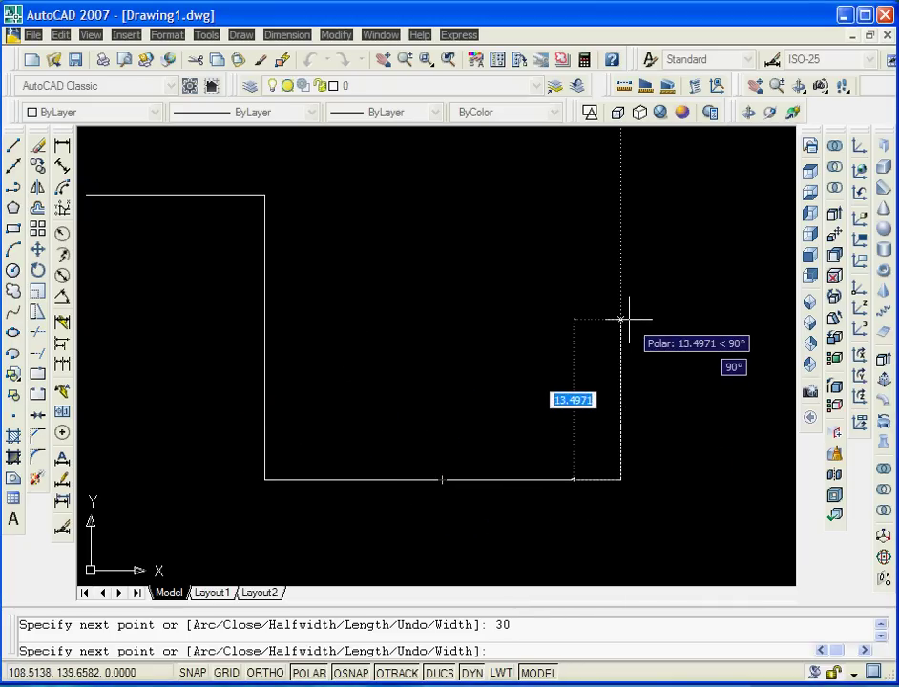
text(24)
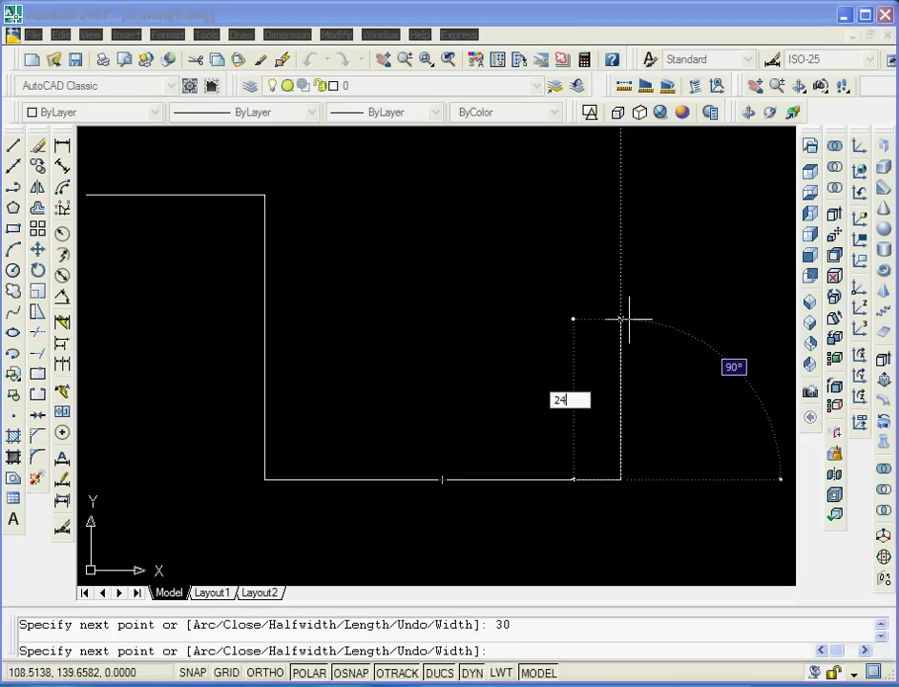
key(Return)
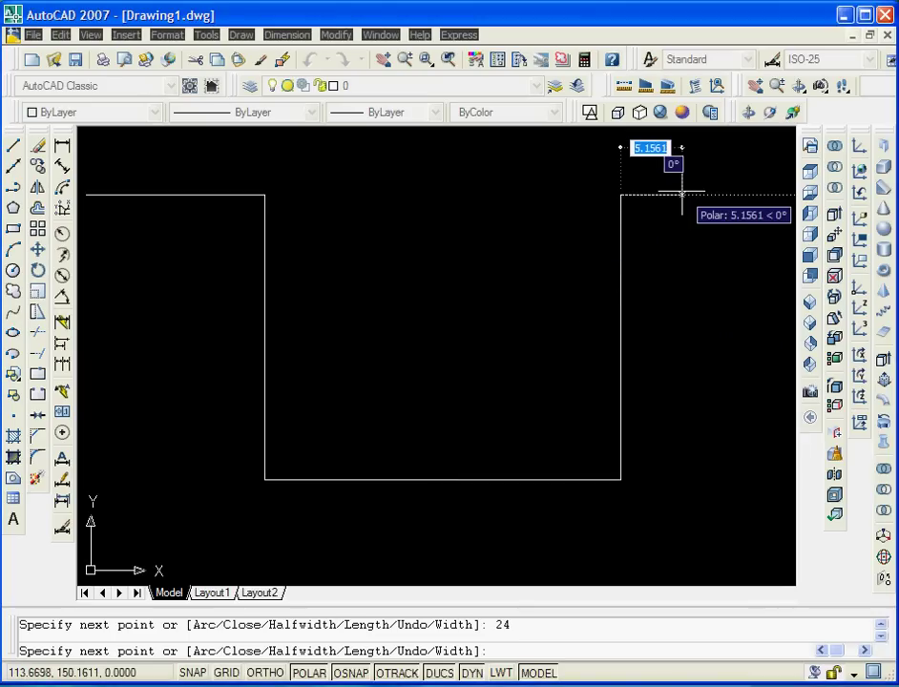
text(1)
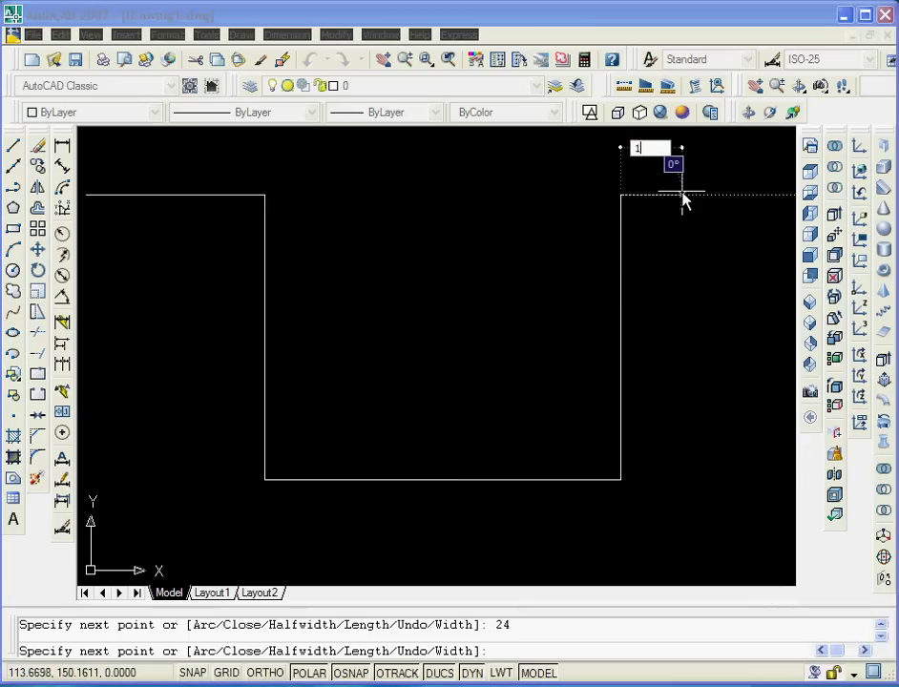
key(Return)
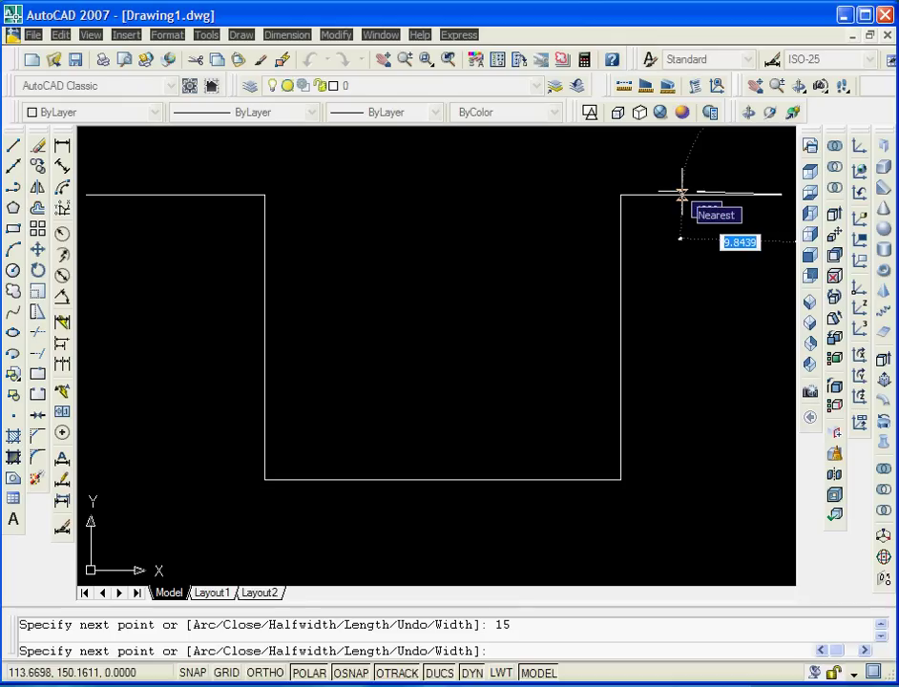
key(Return)
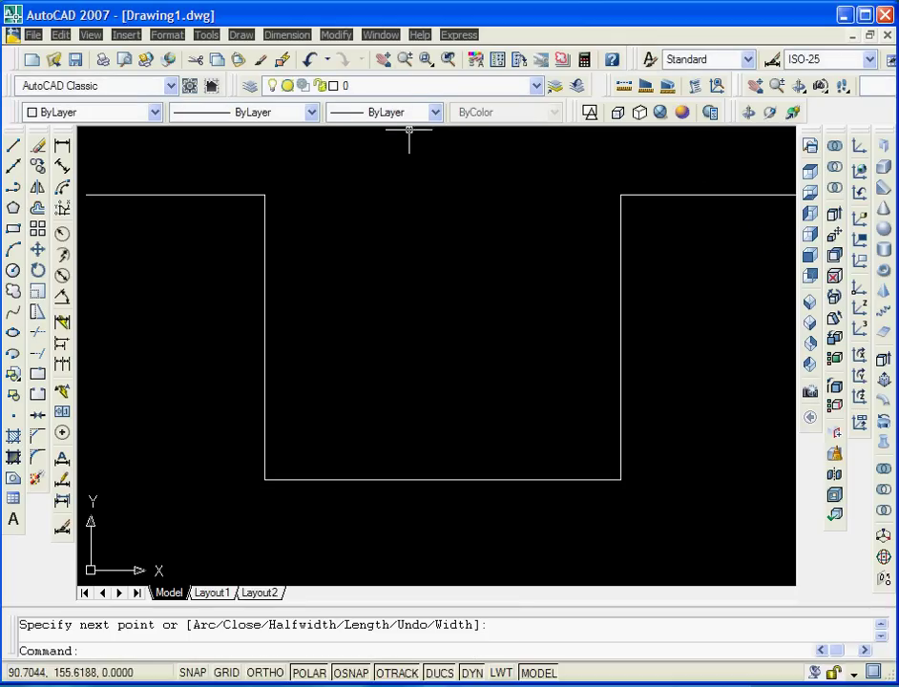
Fit the profile in view and round the upper-left flange corner with a 5-unit fillet
click(405, 59)
drag(429, 211, 450, 323)
right_click(441, 290)
click(465, 326)
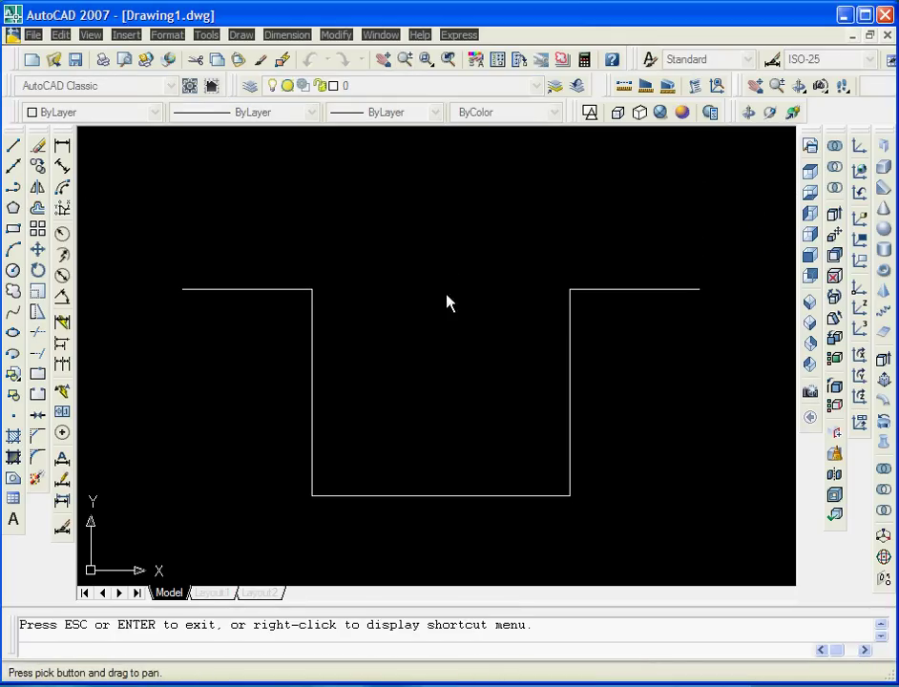
key(Escape)
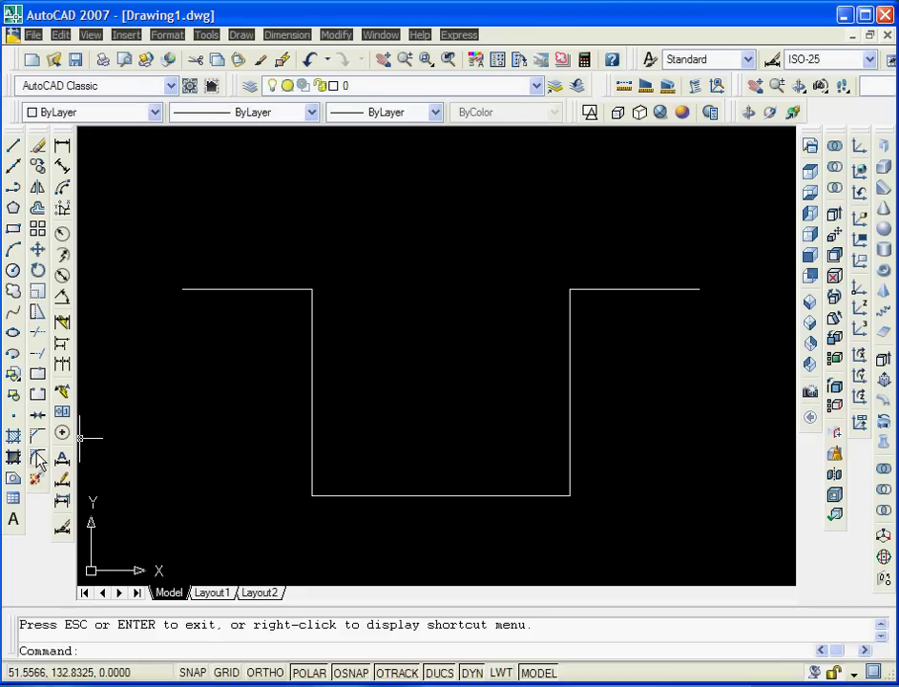
click(38, 462)
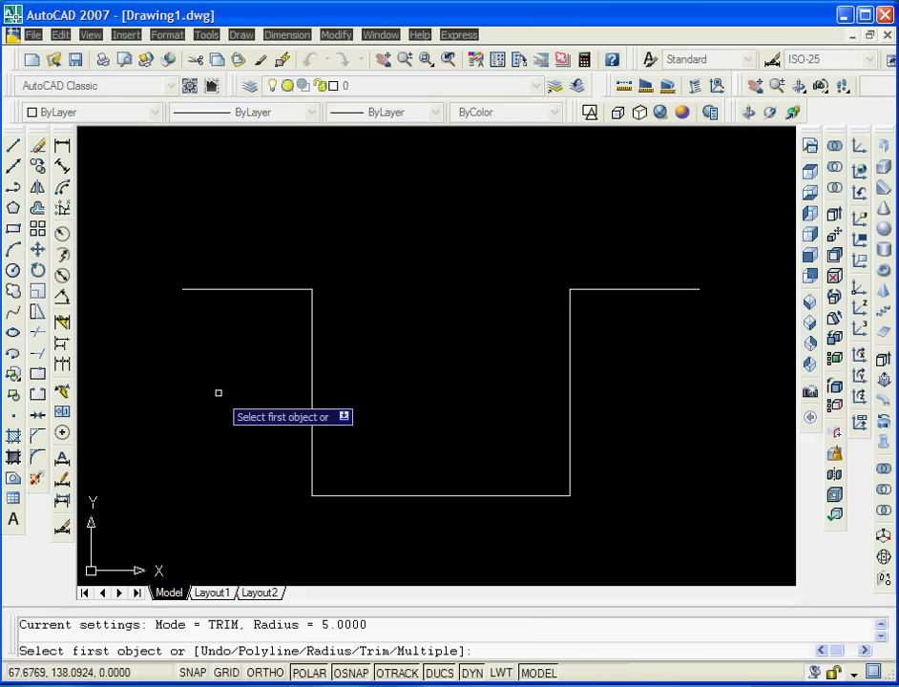
text(r)
key(Return)
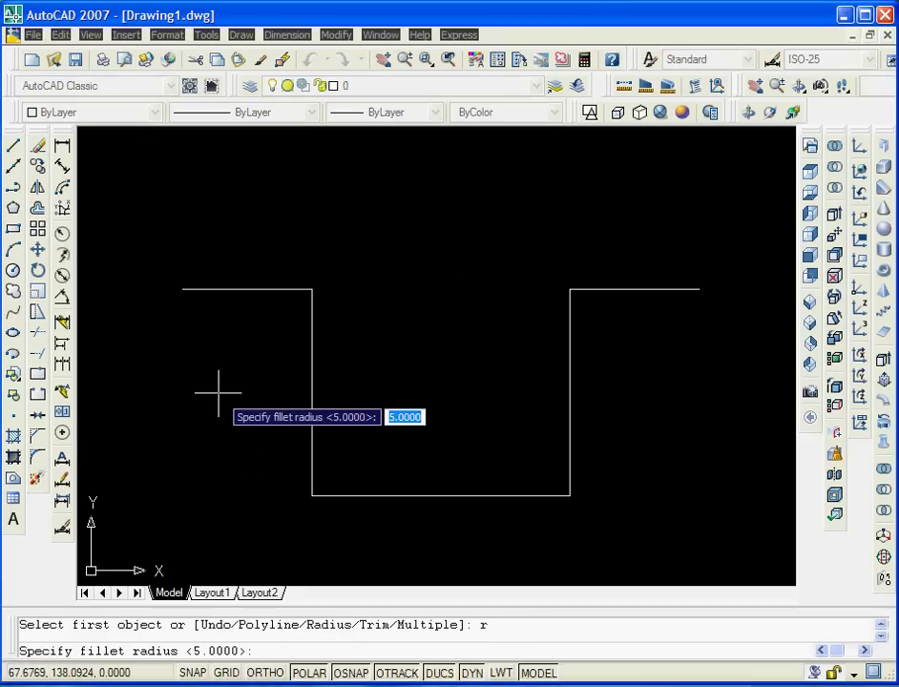
text(5)
key(Return)
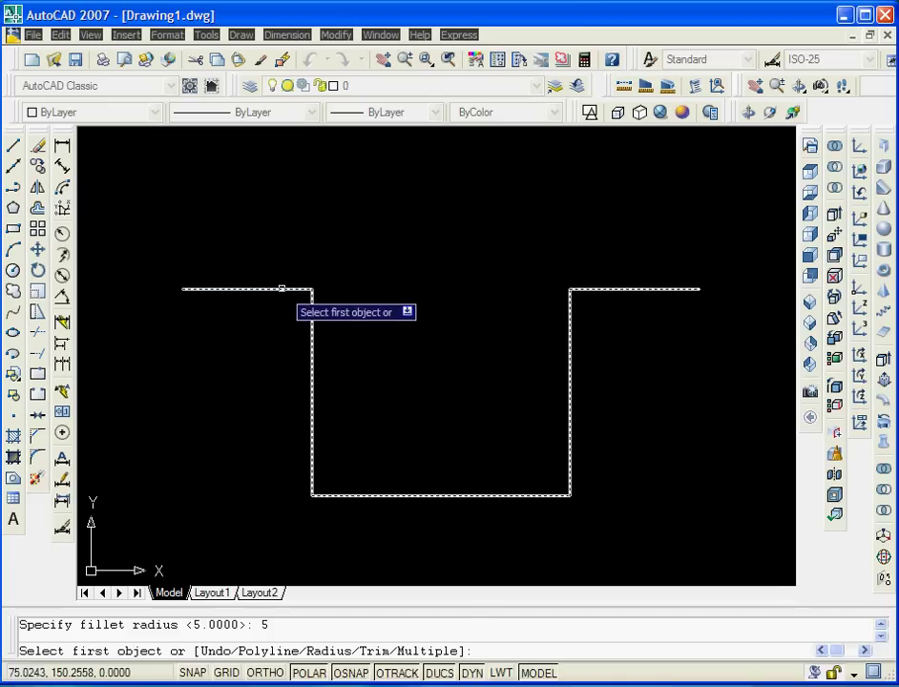
click(286, 289)
click(312, 315)
Fillet the upper-right corner and both bottom channel corners with the same 5-unit radius
key(Return)
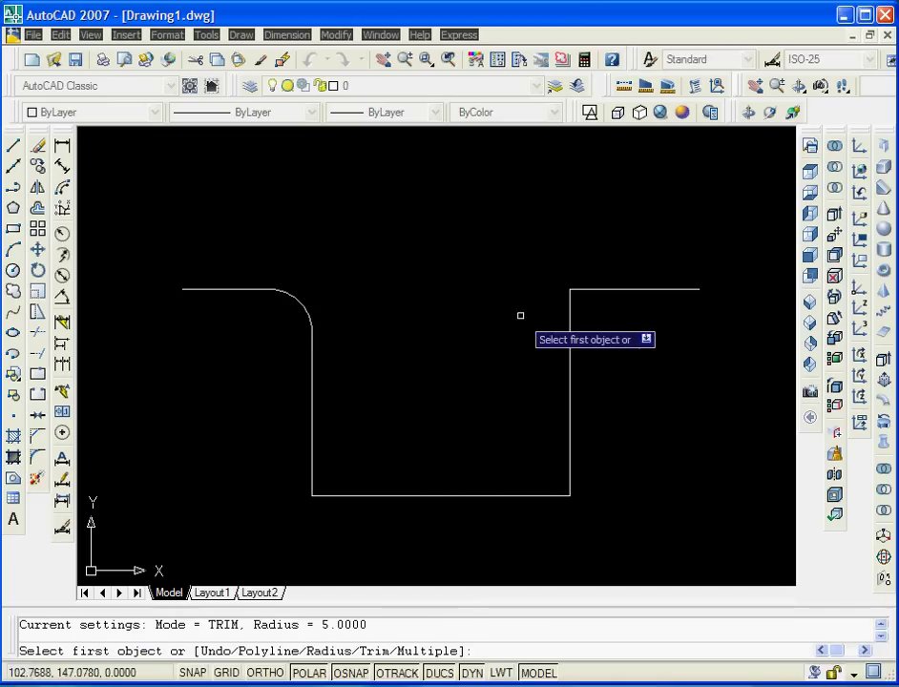
click(569, 308)
click(586, 289)
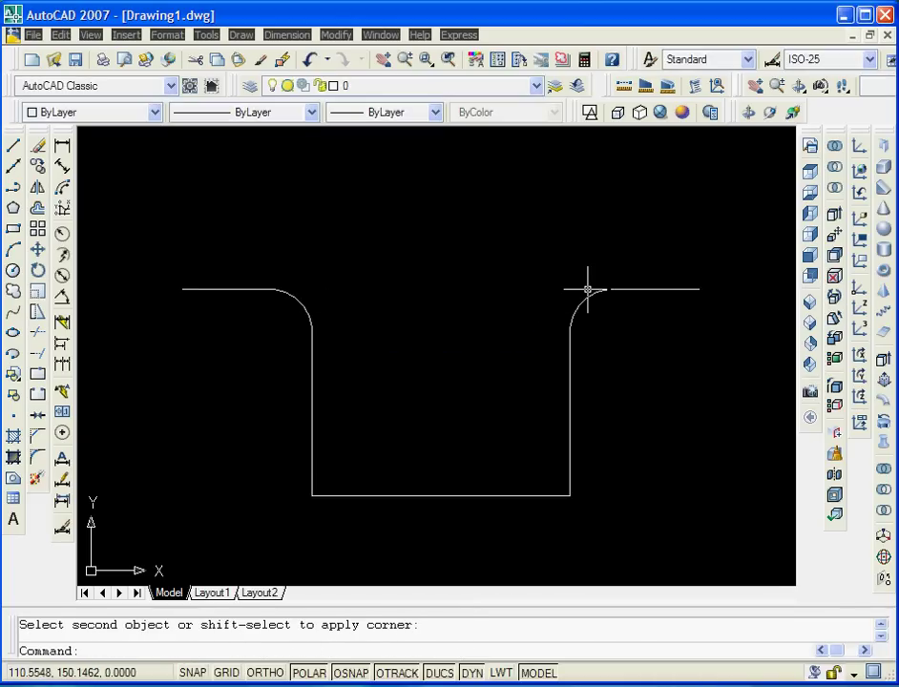
key(Return)
click(570, 465)
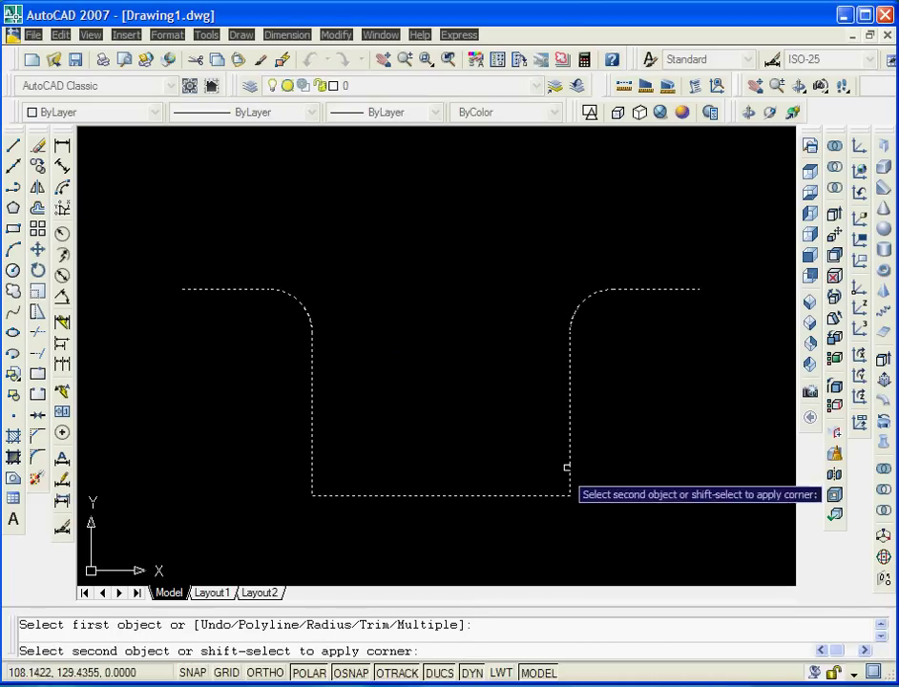
click(517, 494)
key(Return)
click(345, 495)
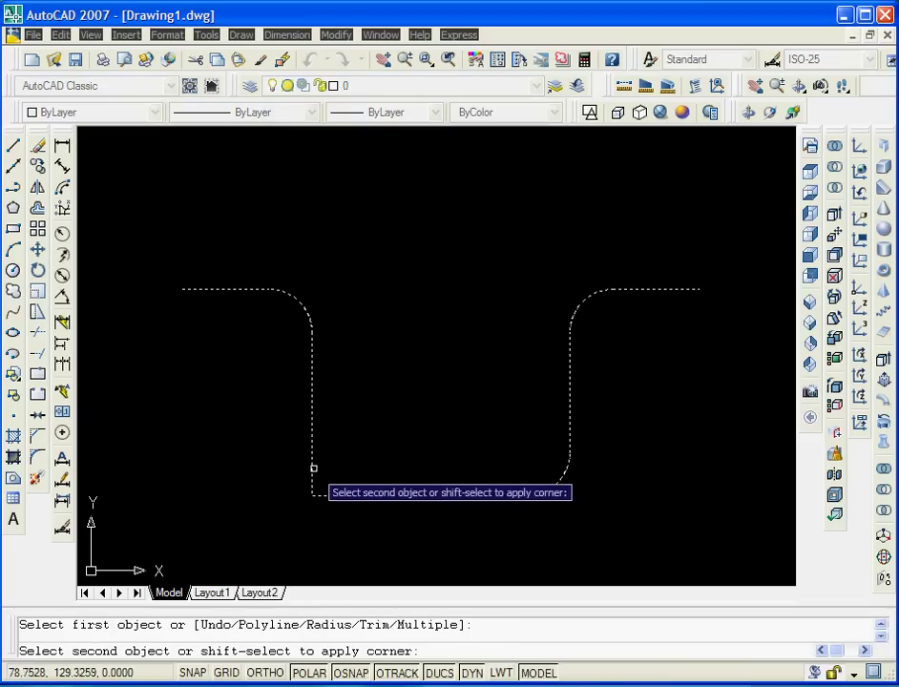
click(313, 468)
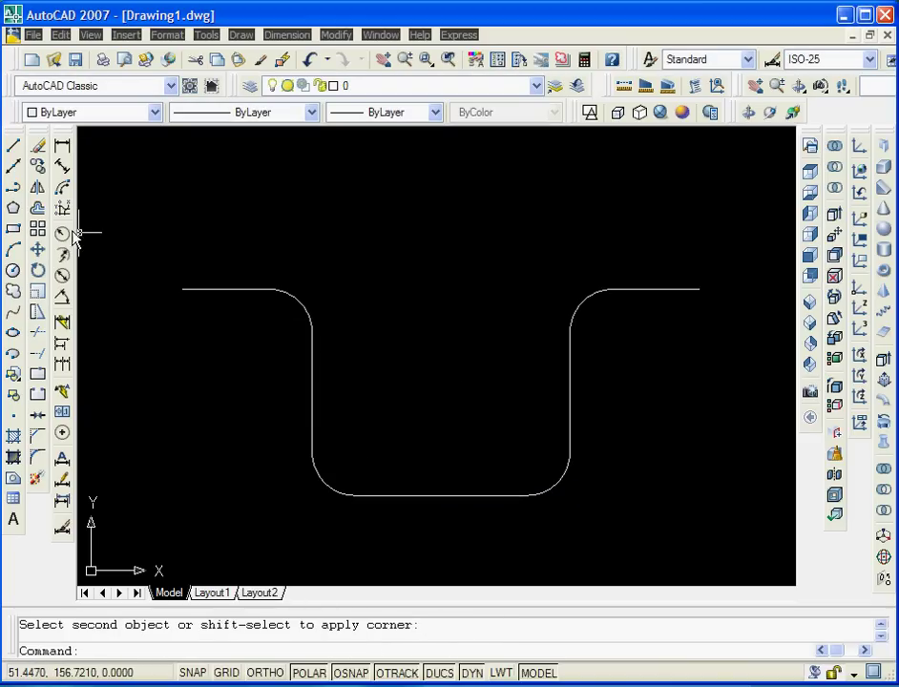
Offset the U-shaped profile 2 units to the lower side
click(39, 209)
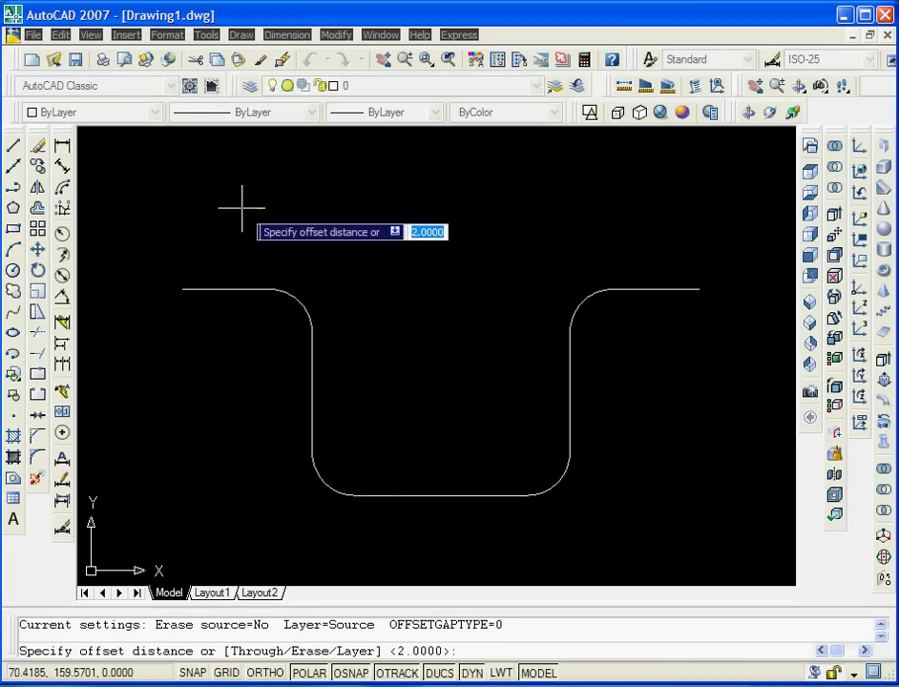
text(2)
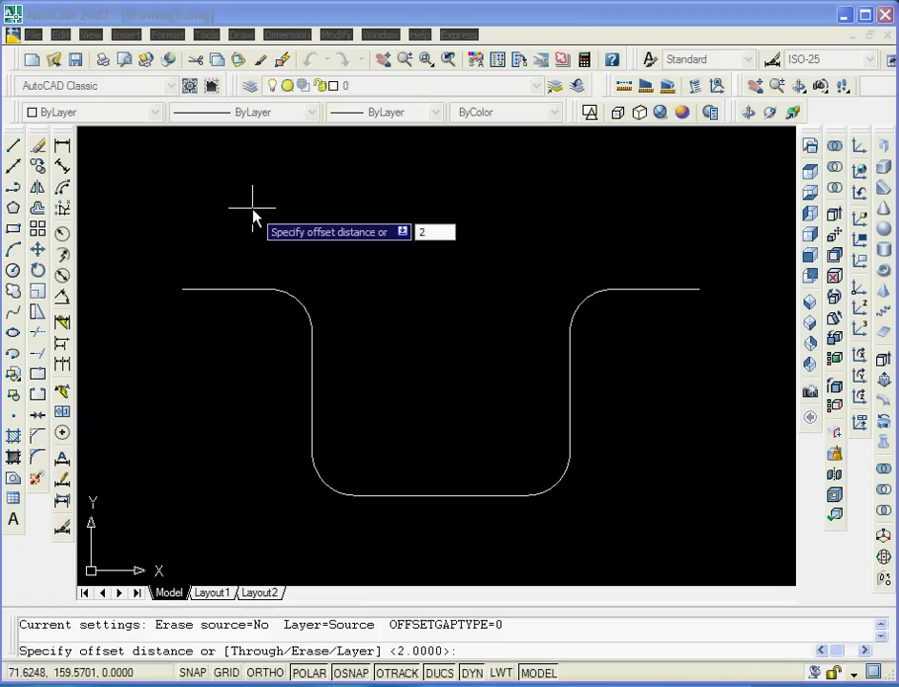
key(Return)
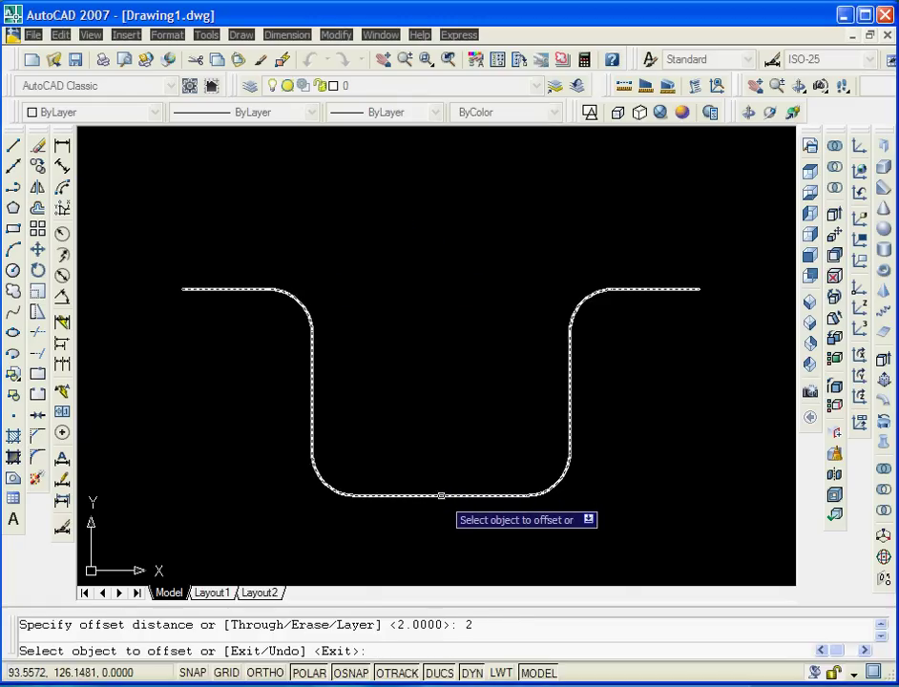
click(439, 495)
click(442, 517)
key(Return)
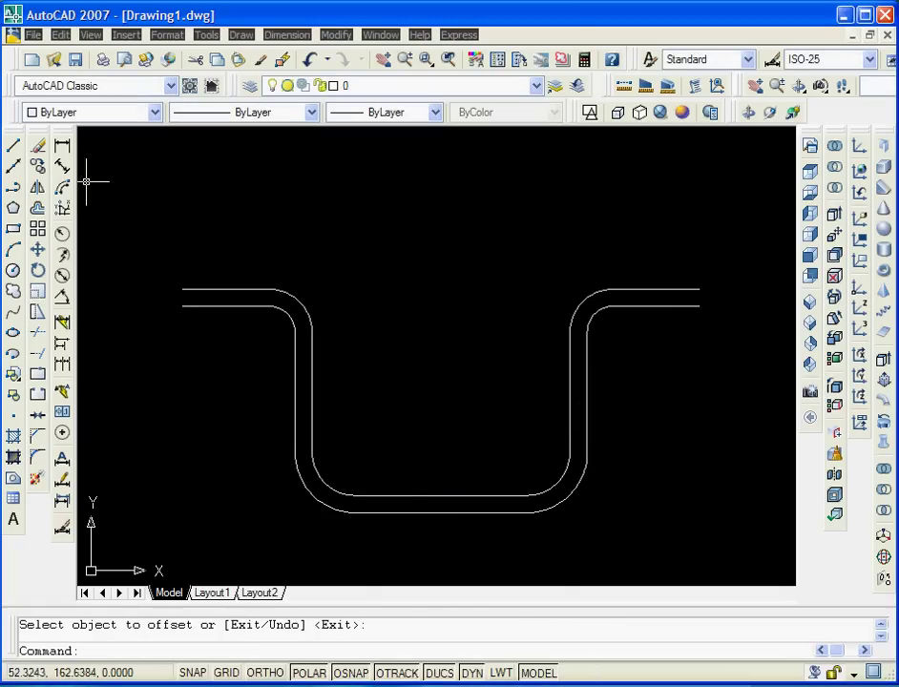
Draw short vertical lines closing the left and right flange ends between the two profiles
click(15, 147)
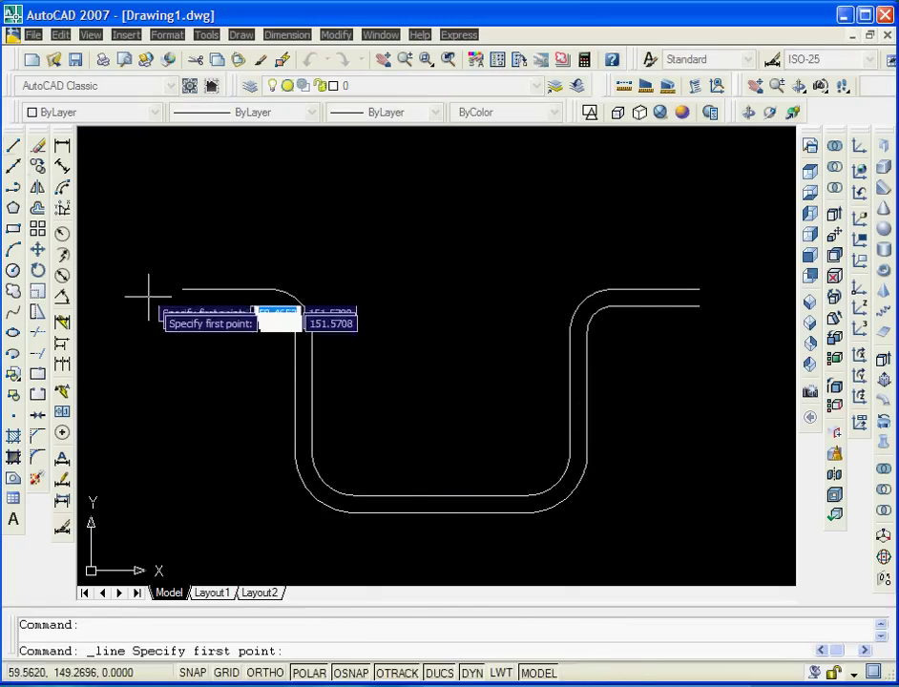
click(182, 305)
click(182, 290)
key(Return)
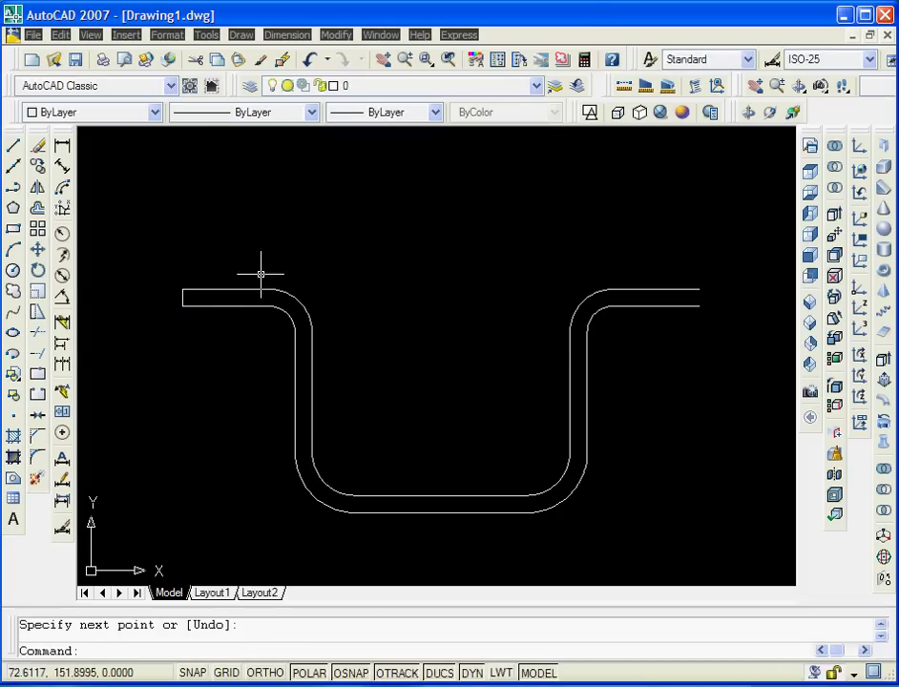
key(Return)
click(699, 306)
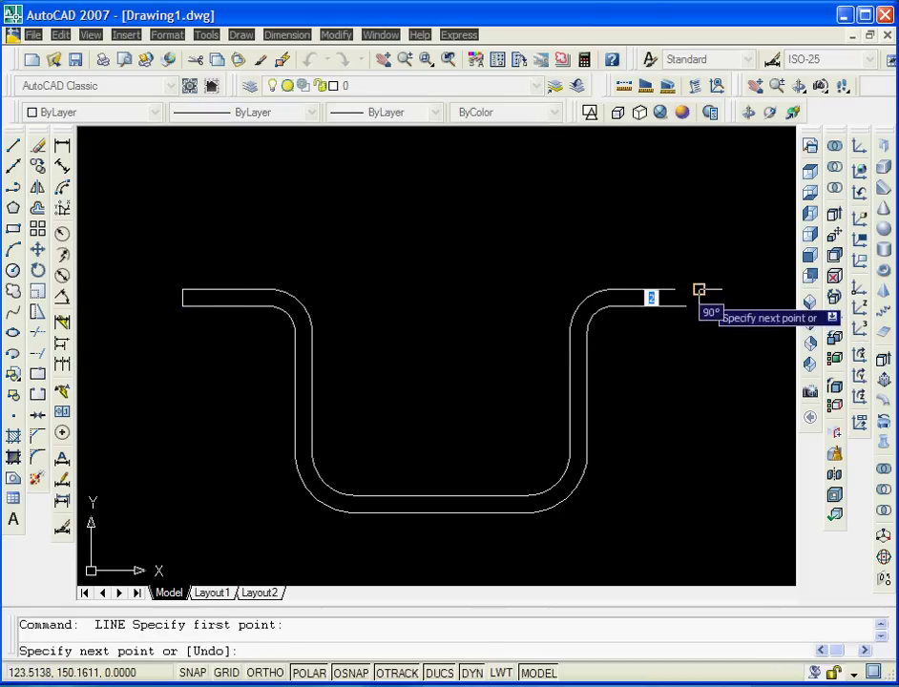
click(699, 288)
key(Return)
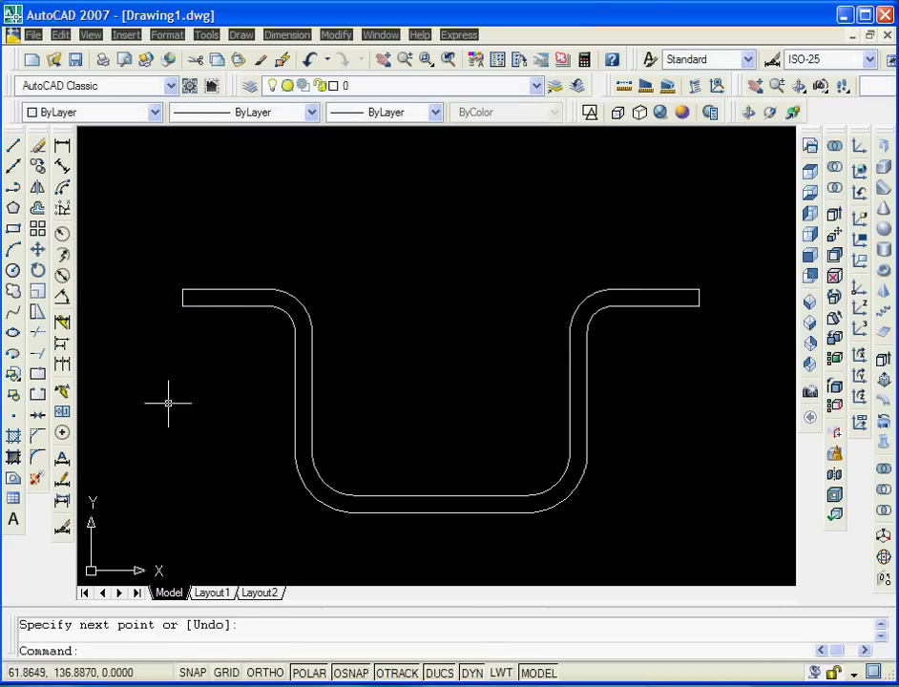
Convert the four window-selected profile curves into a single region
click(14, 480)
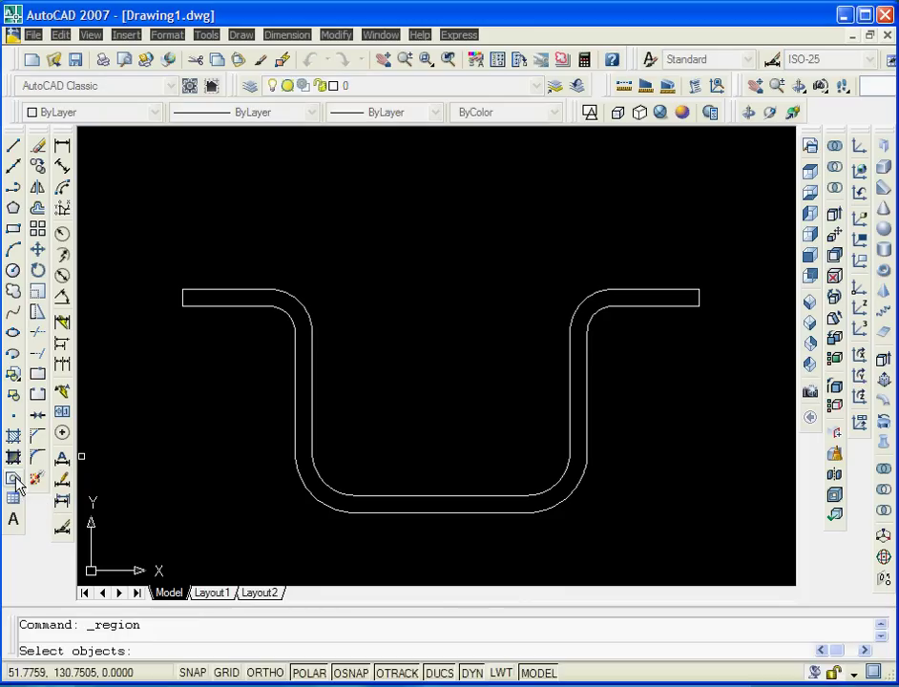
click(153, 229)
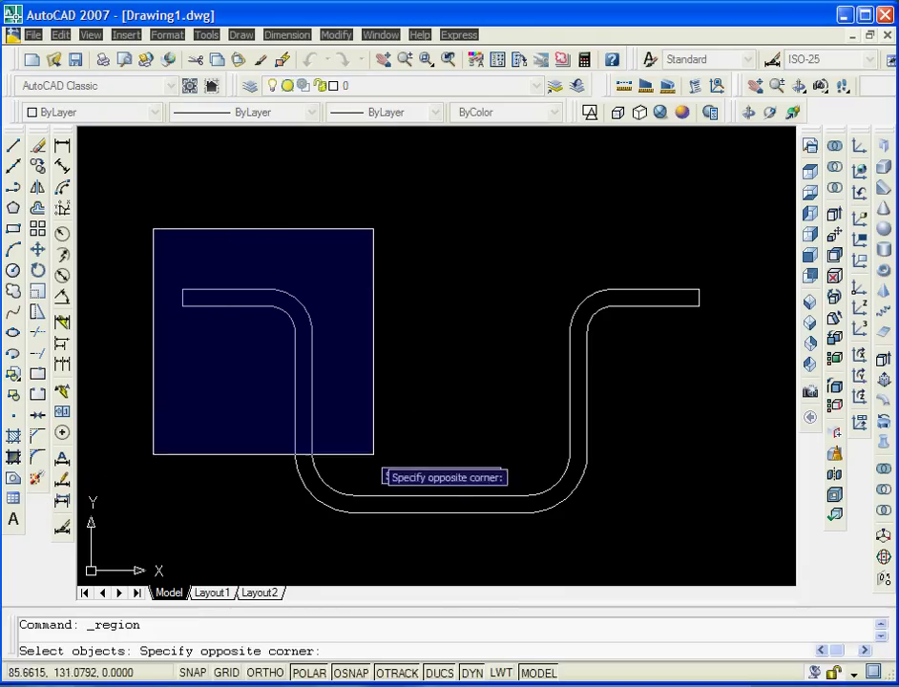
click(727, 540)
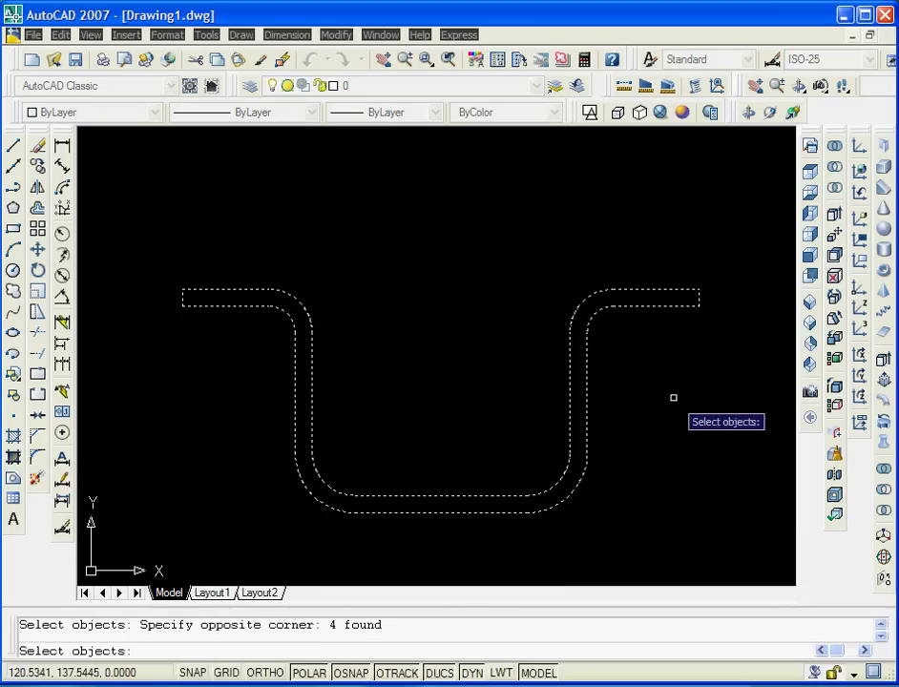
key(Return)
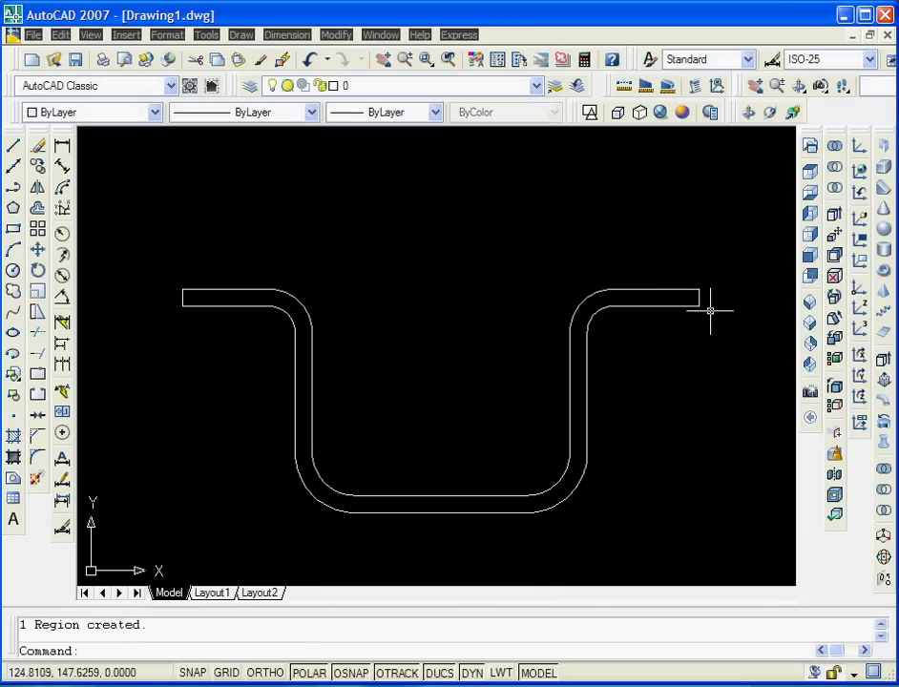
Switch to the SE Isometric view and zoom out so the region is centred
click(807, 326)
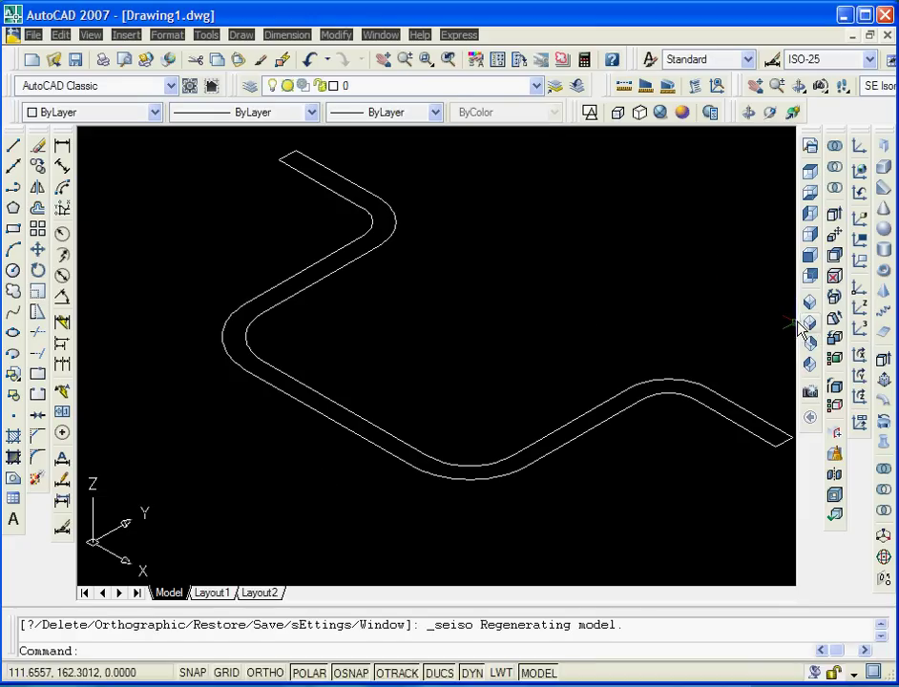
click(406, 61)
drag(420, 146, 424, 359)
right_click(438, 263)
click(447, 287)
drag(462, 262, 429, 337)
right_click(432, 342)
click(437, 342)
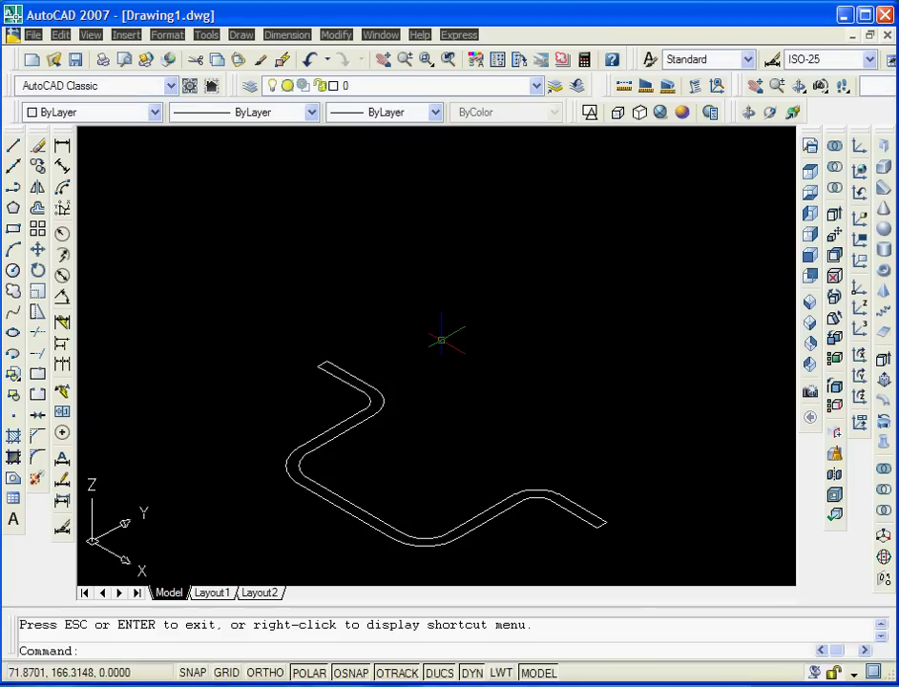
Extrude the profile region 60 units into a solid and fit it in view
click(883, 362)
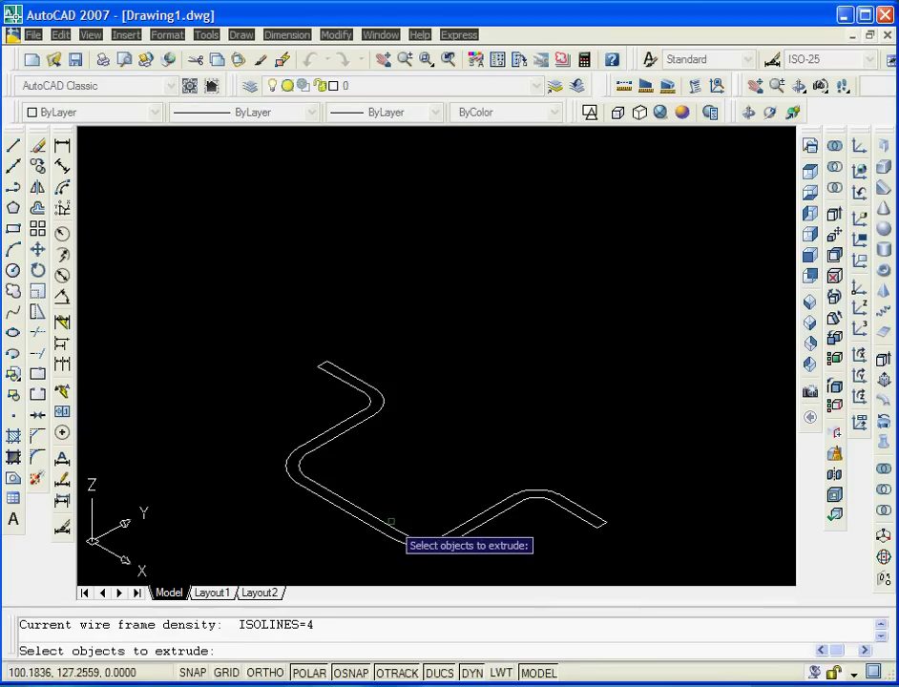
click(390, 522)
key(Return)
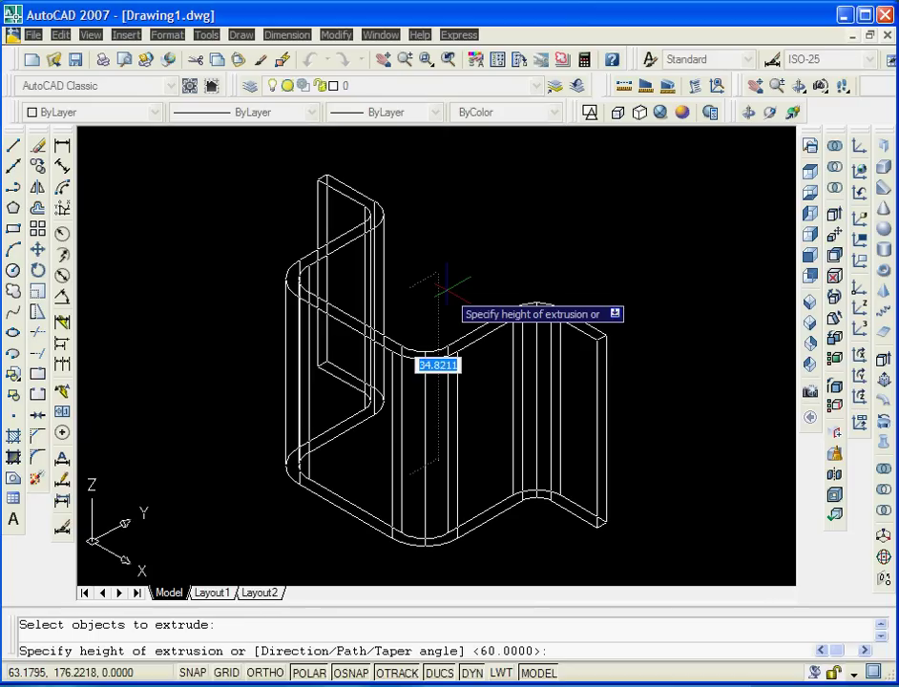
text(6)
key(Return)
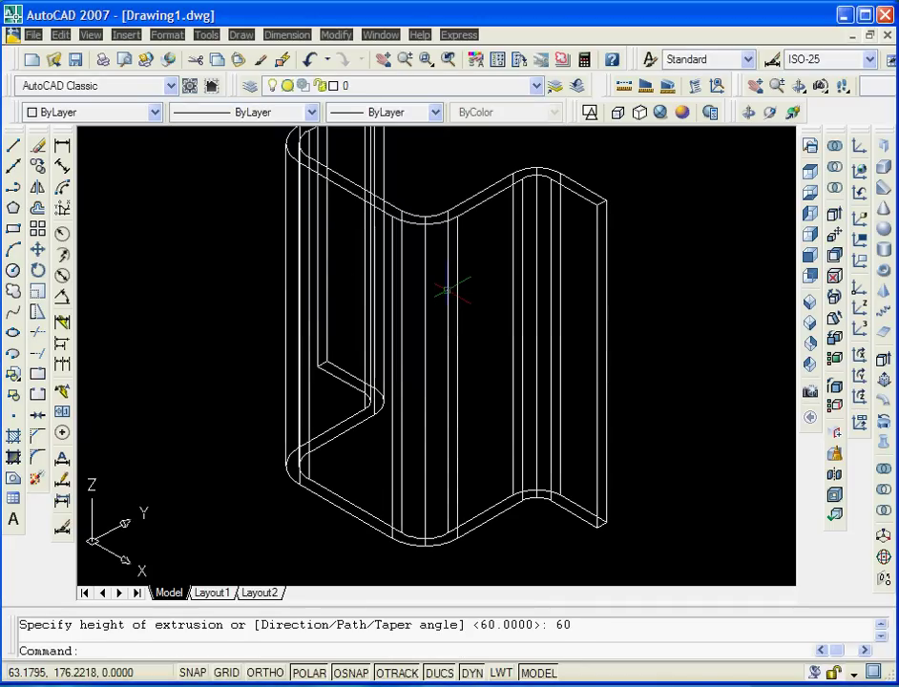
click(383, 59)
mouse_move(393, 140)
mouse_down()
mouse_move(400, 195)
mouse_move(397, 177)
mouse_move(435, 248)
mouse_move(450, 226)
mouse_up()
right_click(406, 181)
click(436, 226)
right_click(437, 224)
click(456, 254)
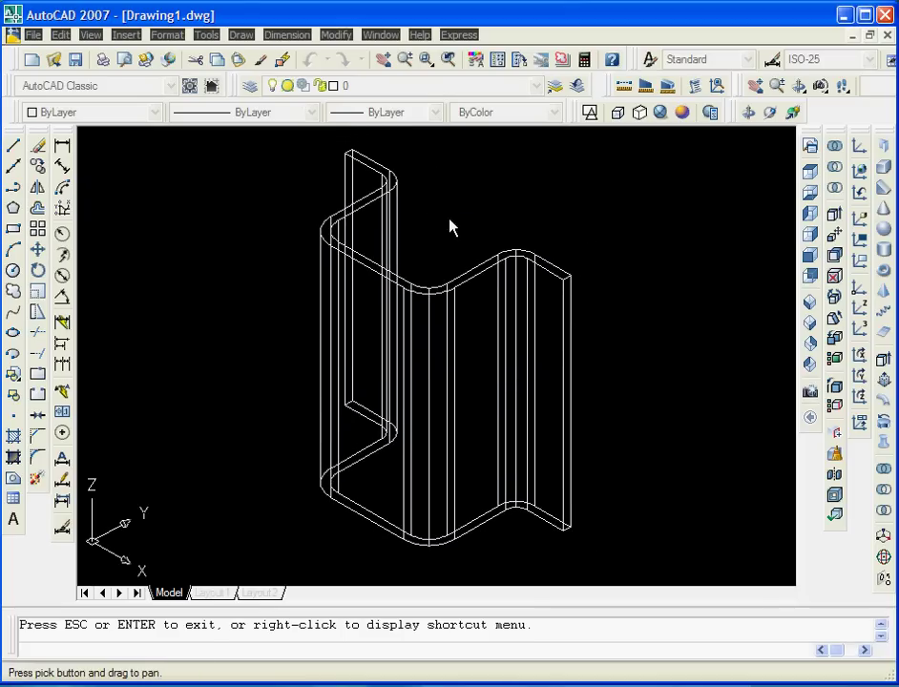
key(Escape)
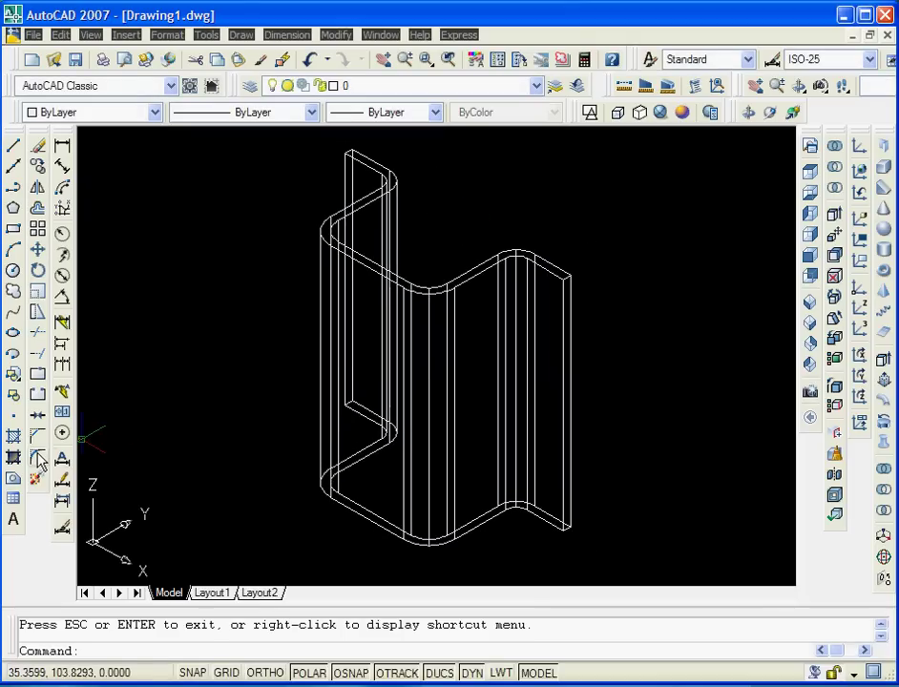
Set the fillet radius to 5 and pick the solid's first flange end edge
click(38, 457)
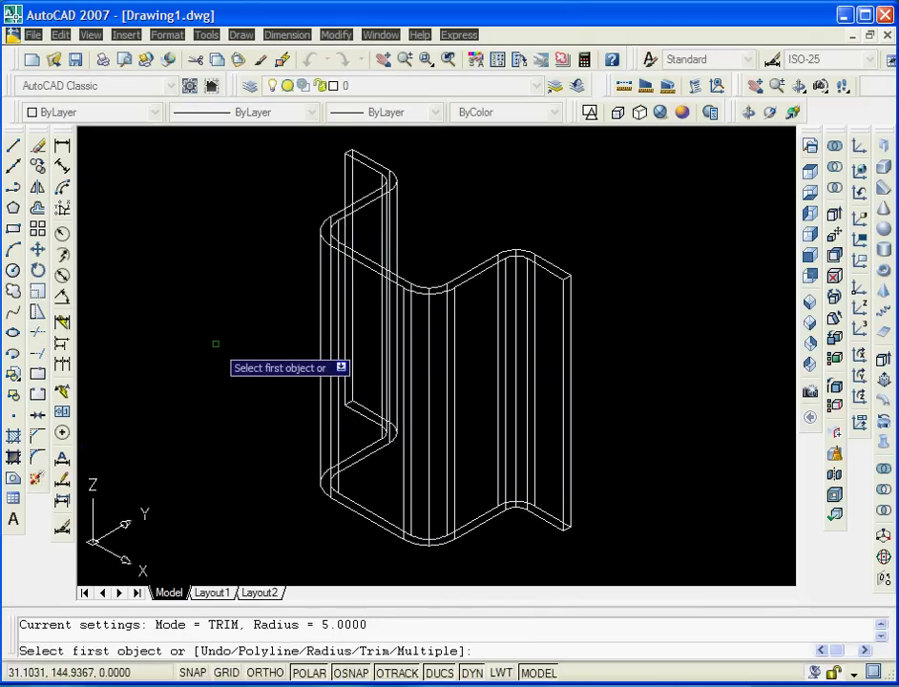
text(r)
key(Return)
text(5)
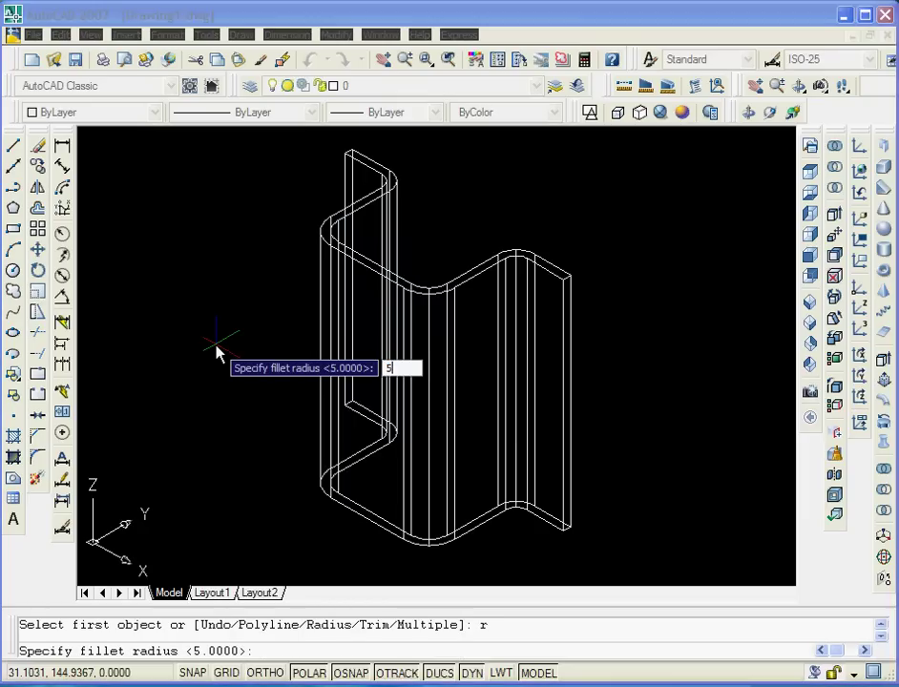
key(Return)
scroll(575, 275, up, 3)
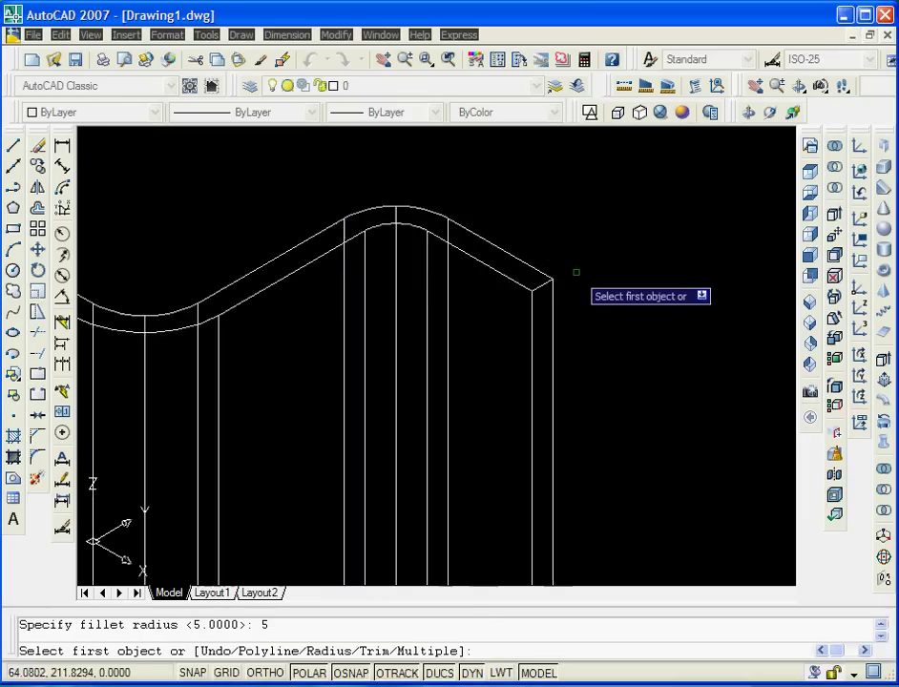
scroll(535, 286, up, 2)
click(516, 294)
key(Return)
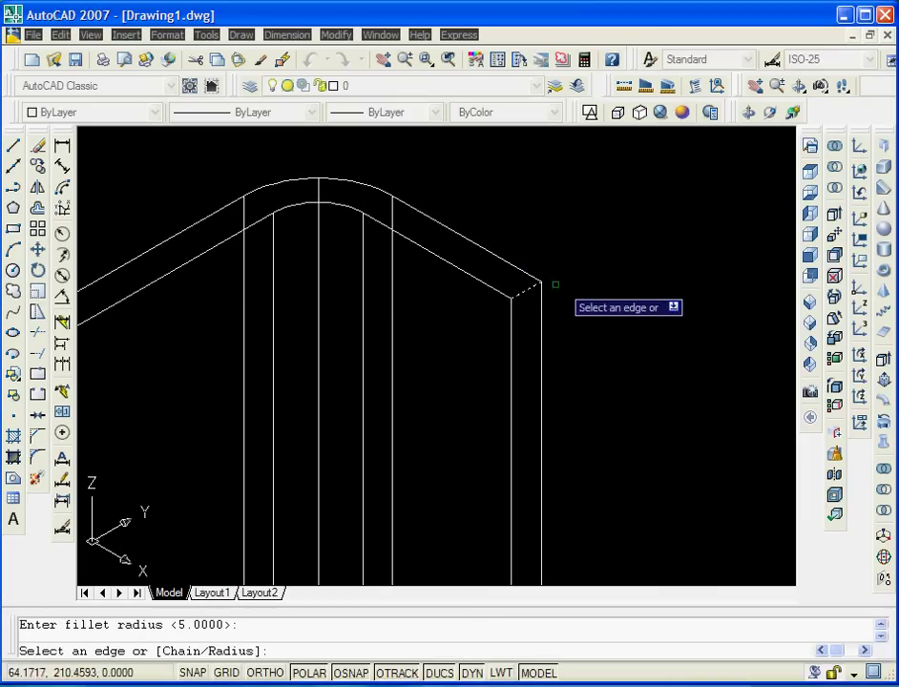
Select the remaining flange end edges and apply the 5-unit fillet to all four
scroll(576, 272, down, 2)
middle_drag(593, 432, 575, 215)
scroll(564, 482, up, 2)
click(552, 475)
scroll(578, 476, down, 2)
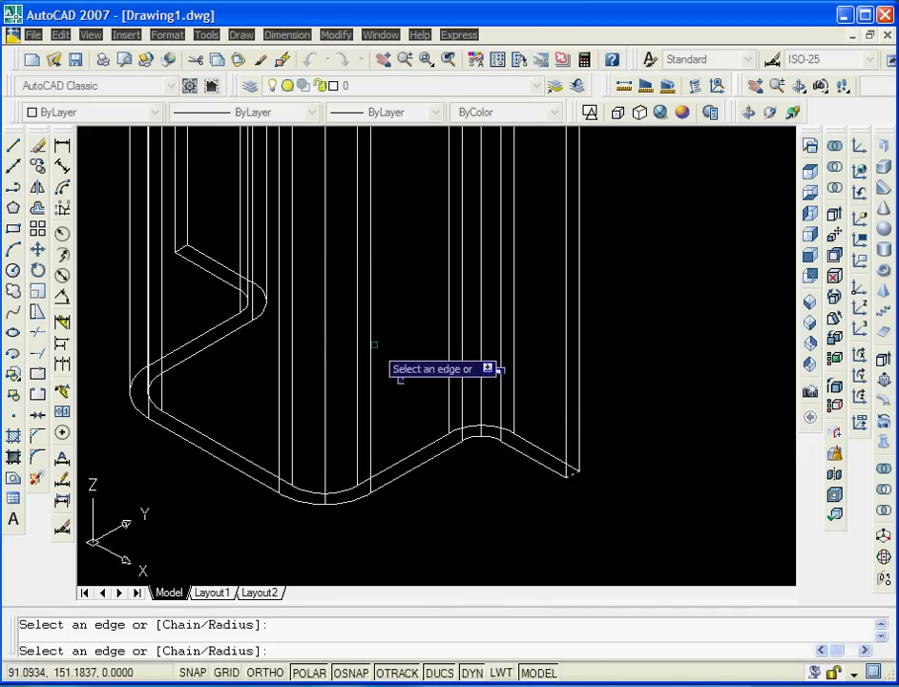
scroll(173, 236, up, 1)
scroll(253, 355, down, 1)
scroll(253, 355, down, 1)
middle_drag(249, 202, 246, 286)
scroll(240, 187, up, 3)
scroll(273, 209, up, 1)
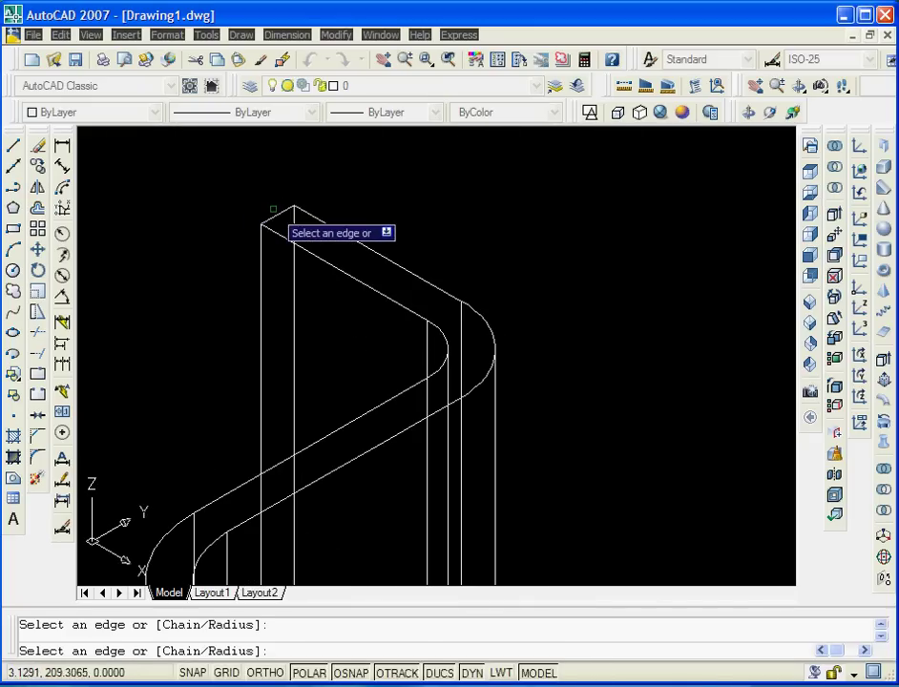
key(Return)
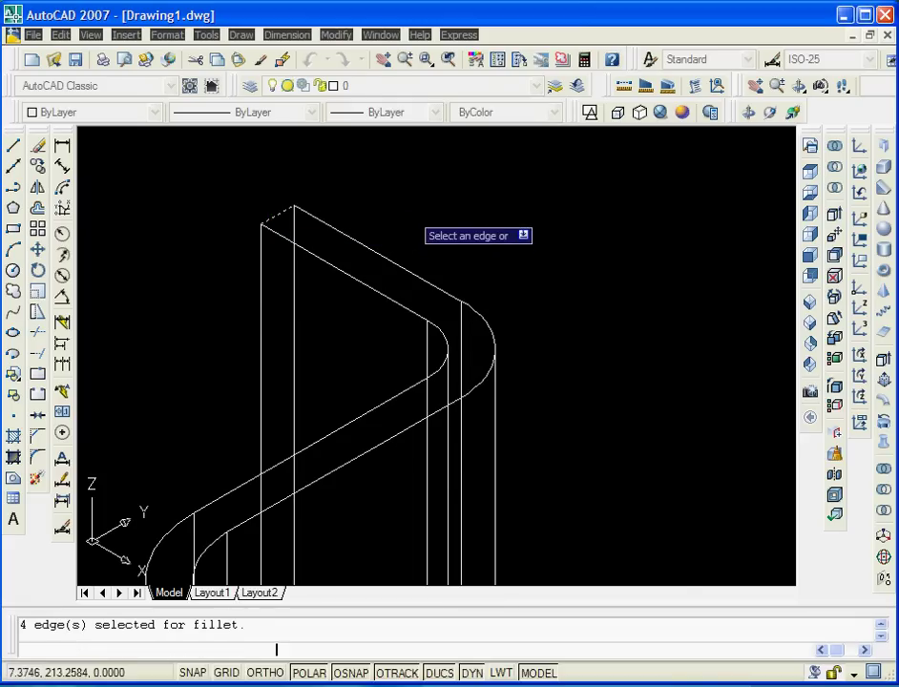
scroll(401, 200, down, 2)
scroll(526, 300, down, 2)
mouse_move(535, 307)
middle_down()
mouse_move(453, 192)
mouse_move(477, 185)
middle_up()
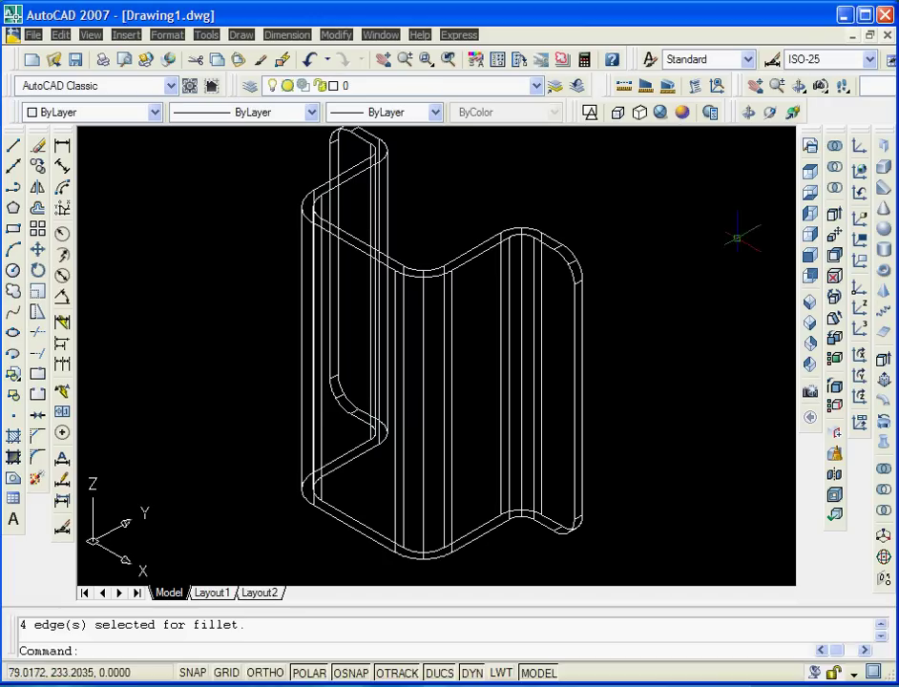
Place a new UCS origin at the solid's end using the Z-axis option
click(857, 313)
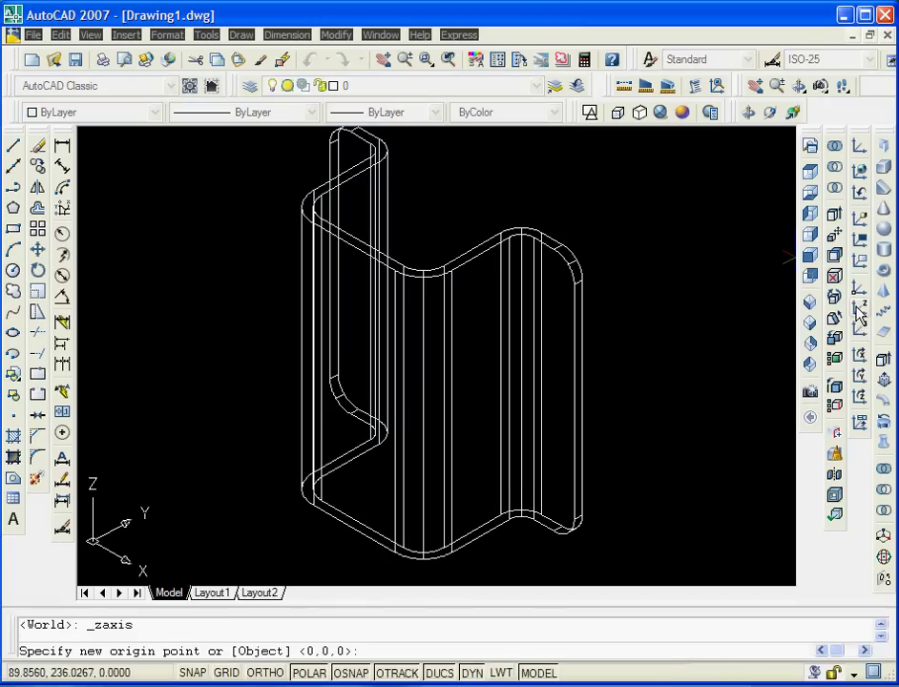
click(351, 530)
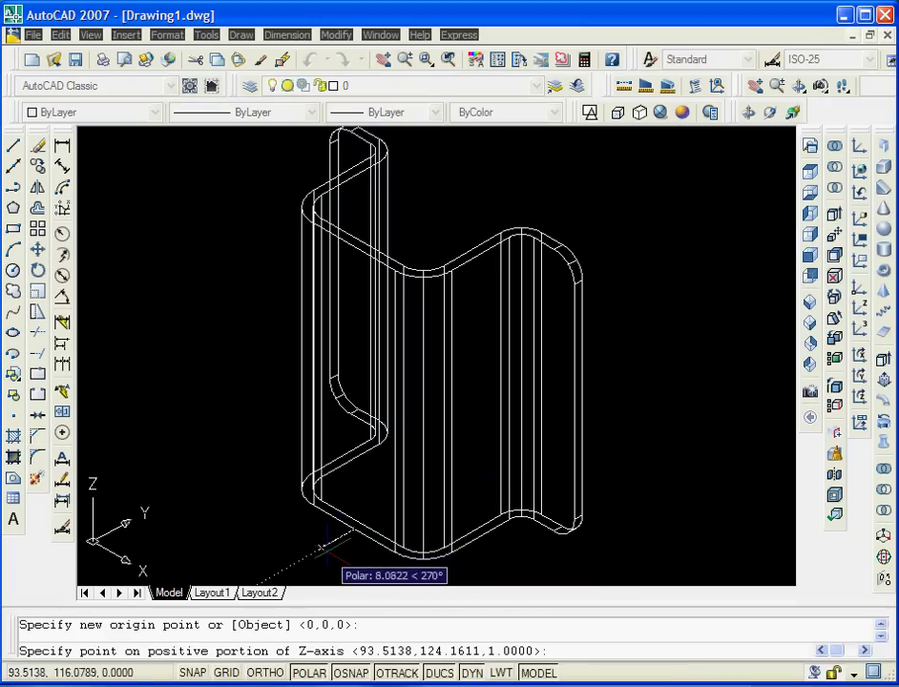
key(Return)
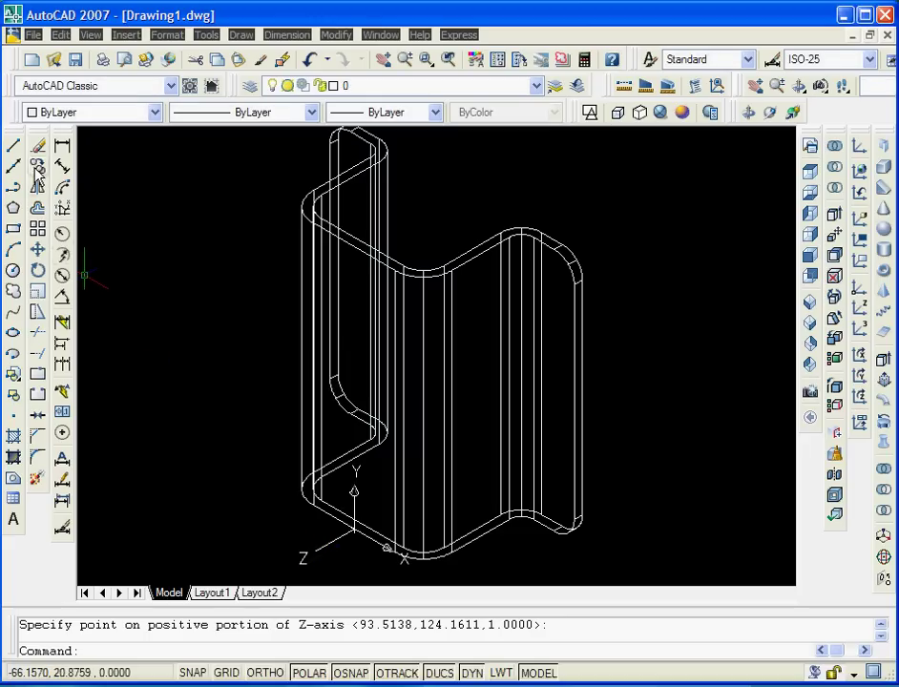
Draw a 60-unit line starting from the new UCS origin
click(14, 146)
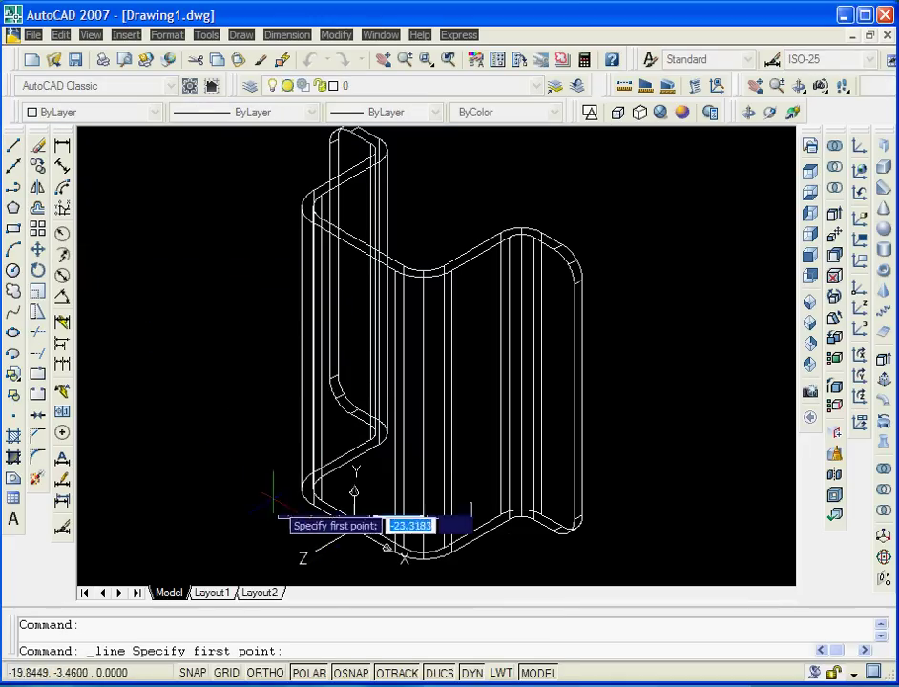
click(353, 530)
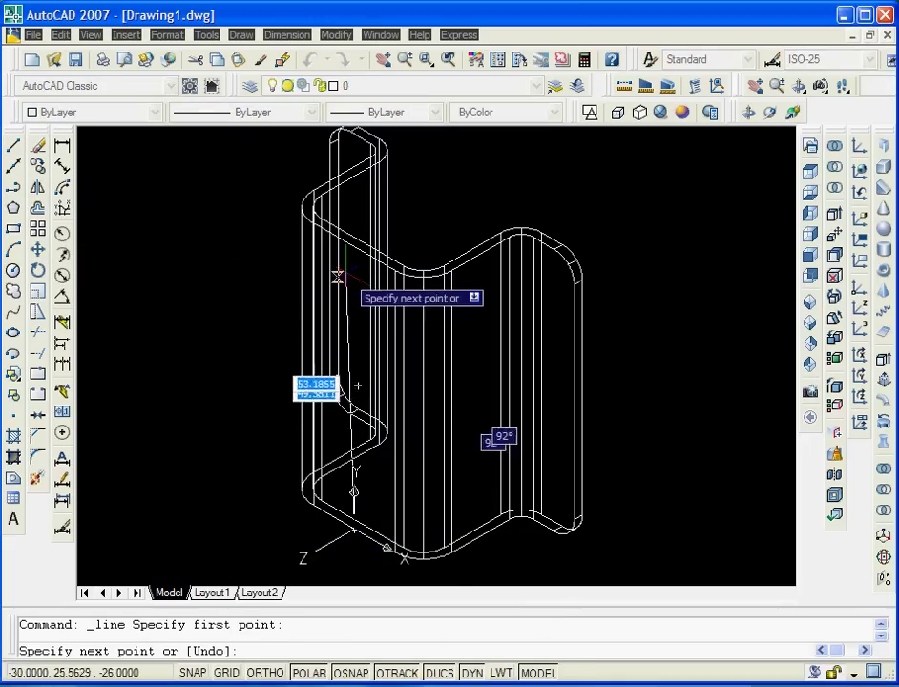
text(60)
key(Return)
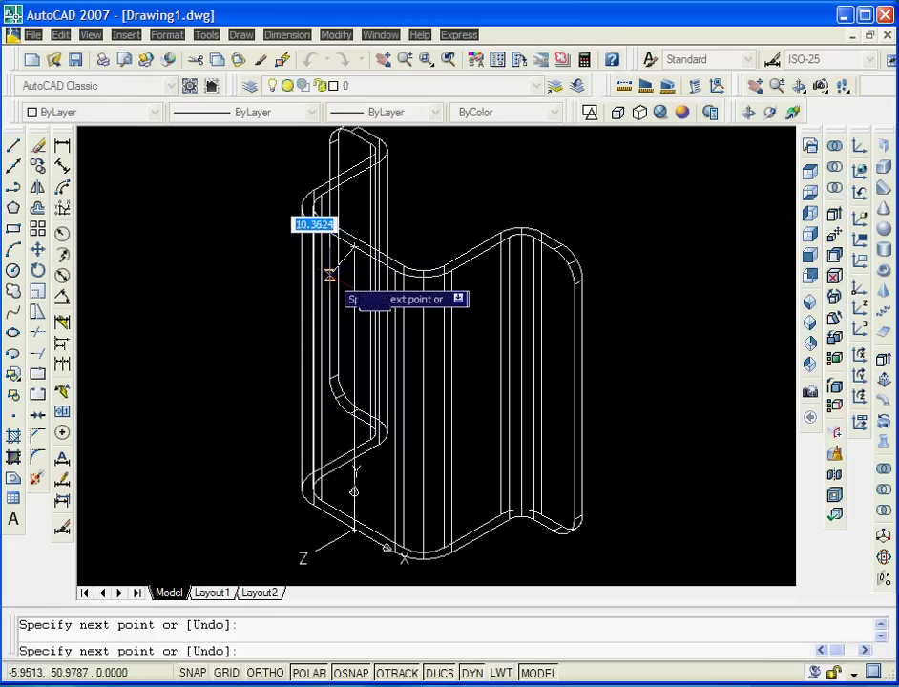
key(Return)
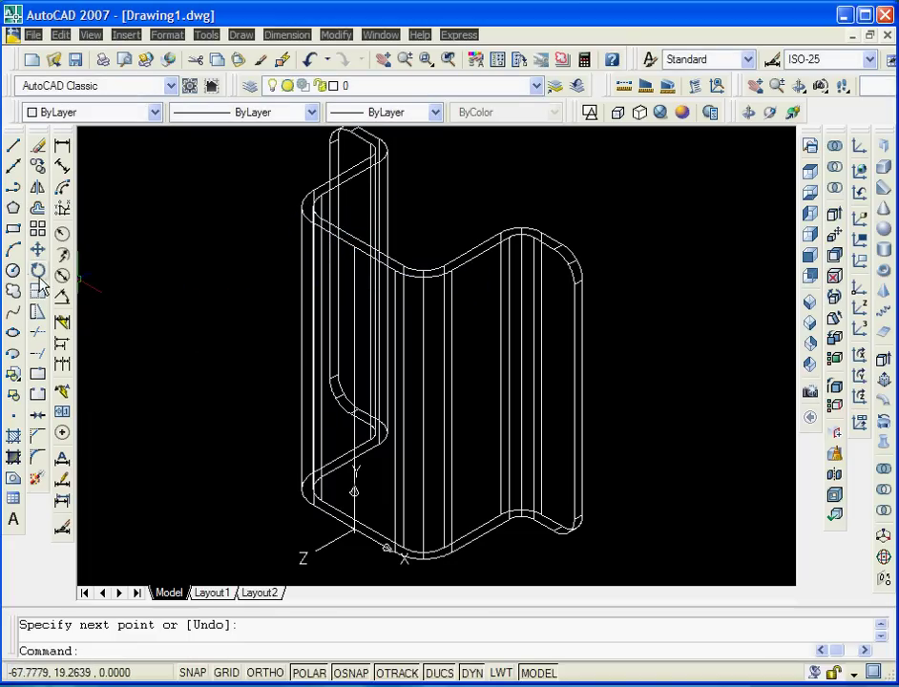
Draw a circle of diameter 9 centred on the bracket's left upright wall
click(16, 273)
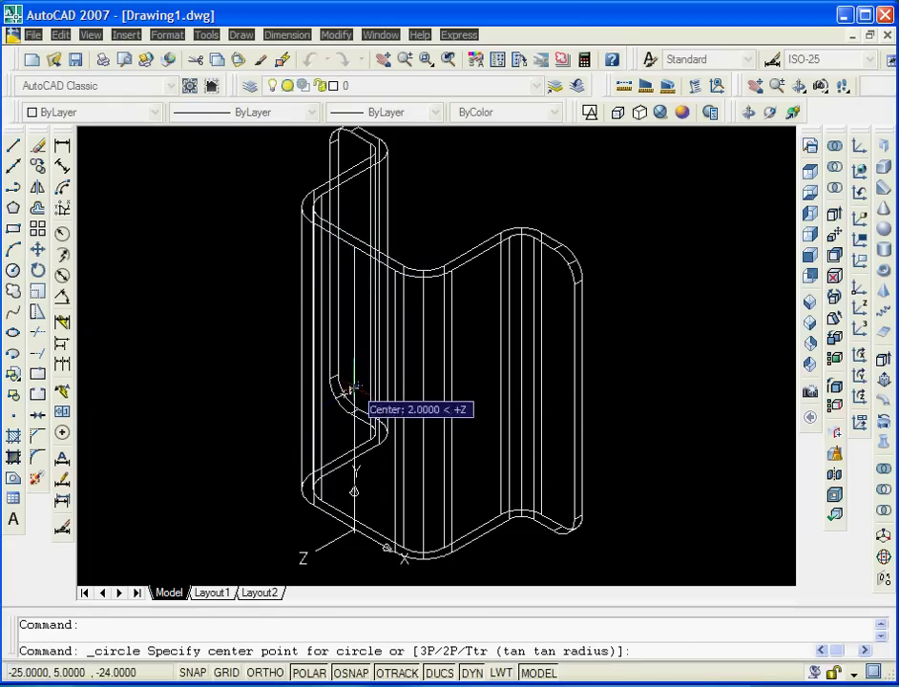
scroll(351, 391, up, 5)
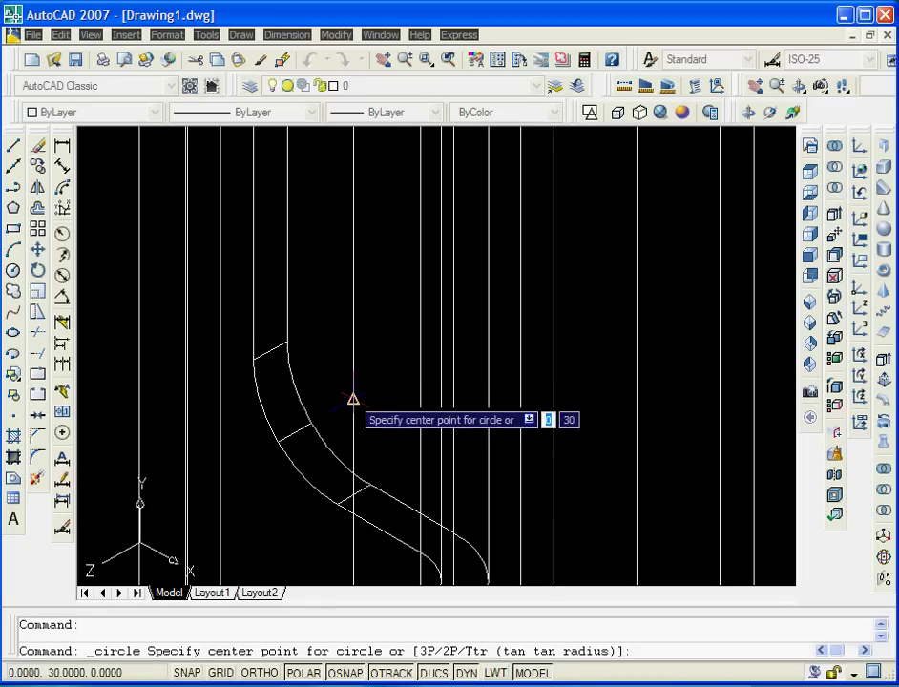
click(352, 399)
scroll(352, 399, down, 4)
scroll(277, 394, down, 1)
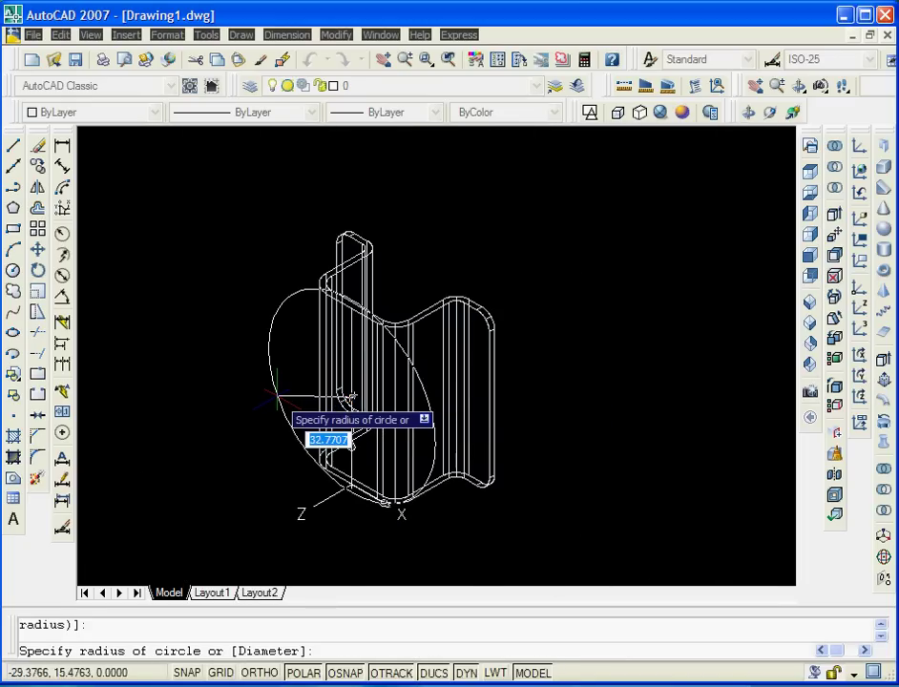
text(d)
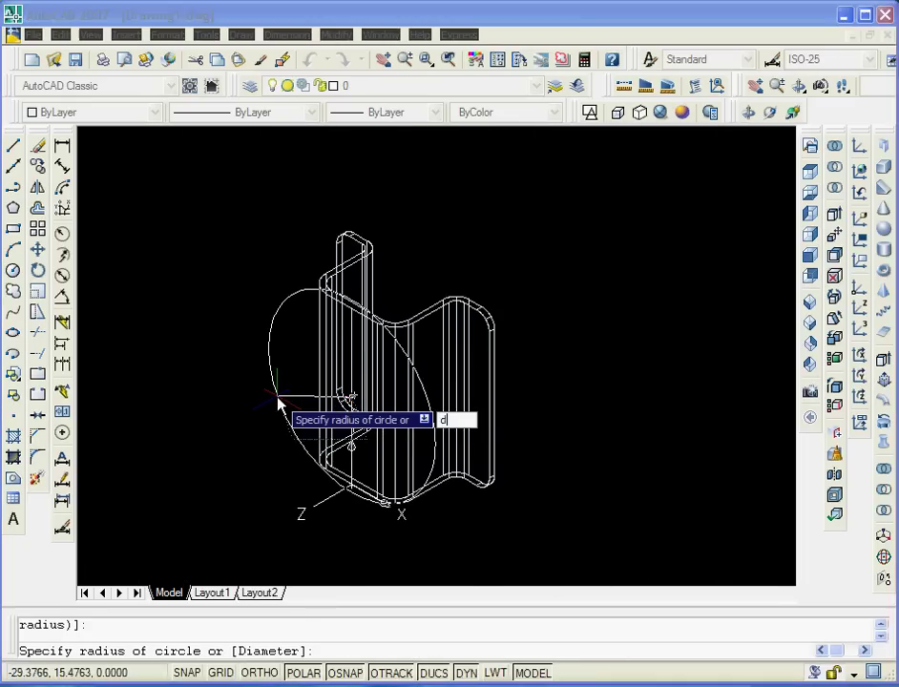
key(Return)
text(9)
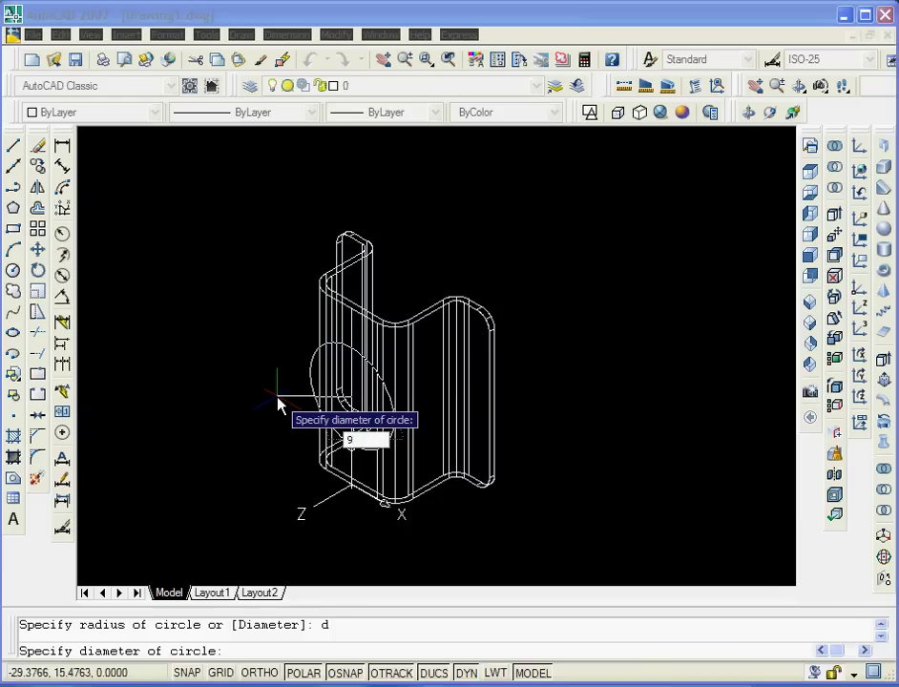
key(Return)
scroll(343, 394, up, 3)
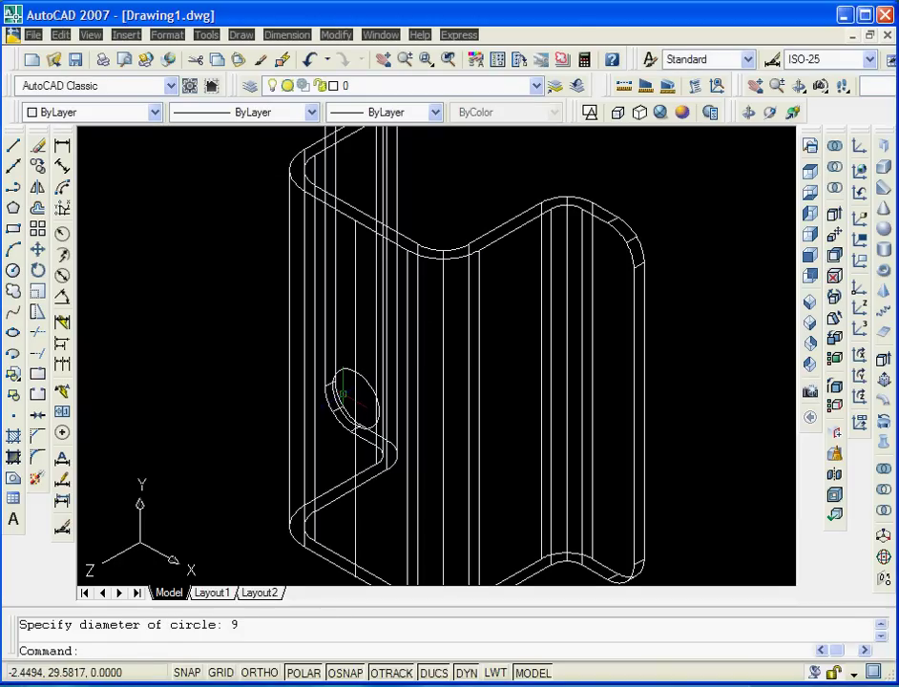
scroll(346, 374, down, 2)
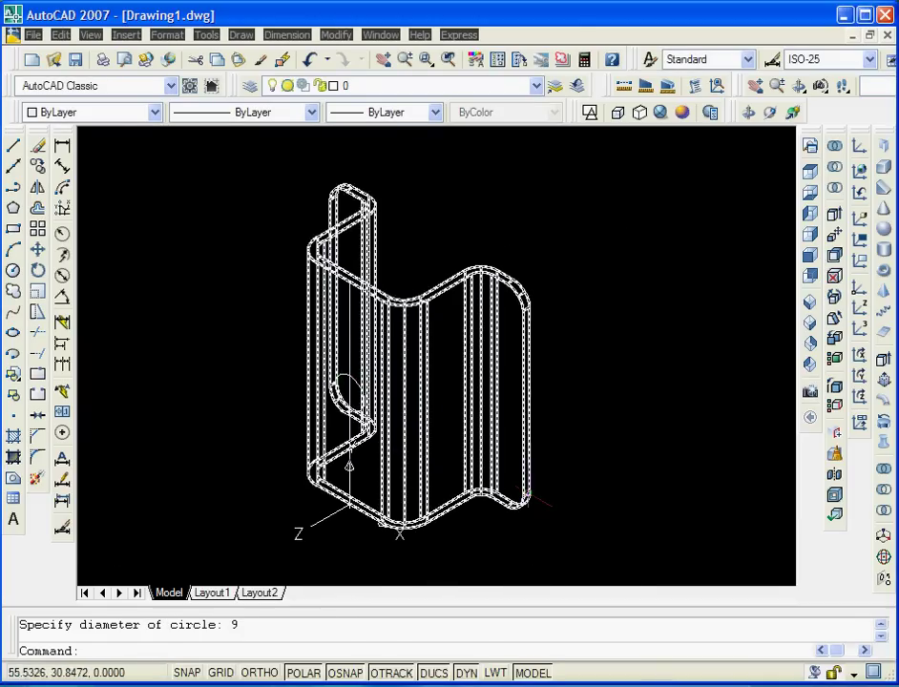
scroll(527, 494, up, 5)
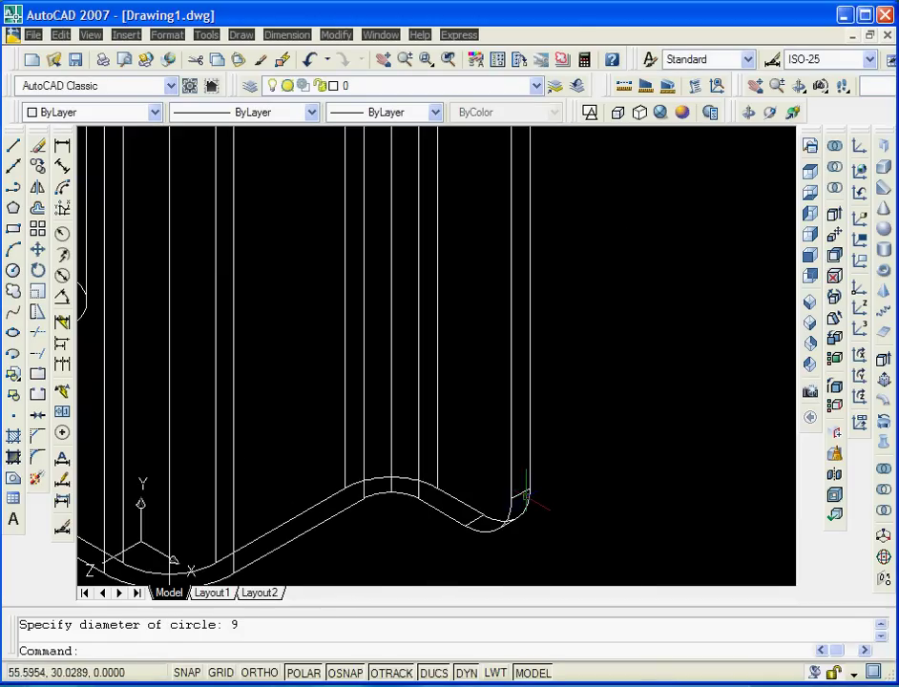
Draw a 4-diameter circle near the lower right flange end
click(17, 271)
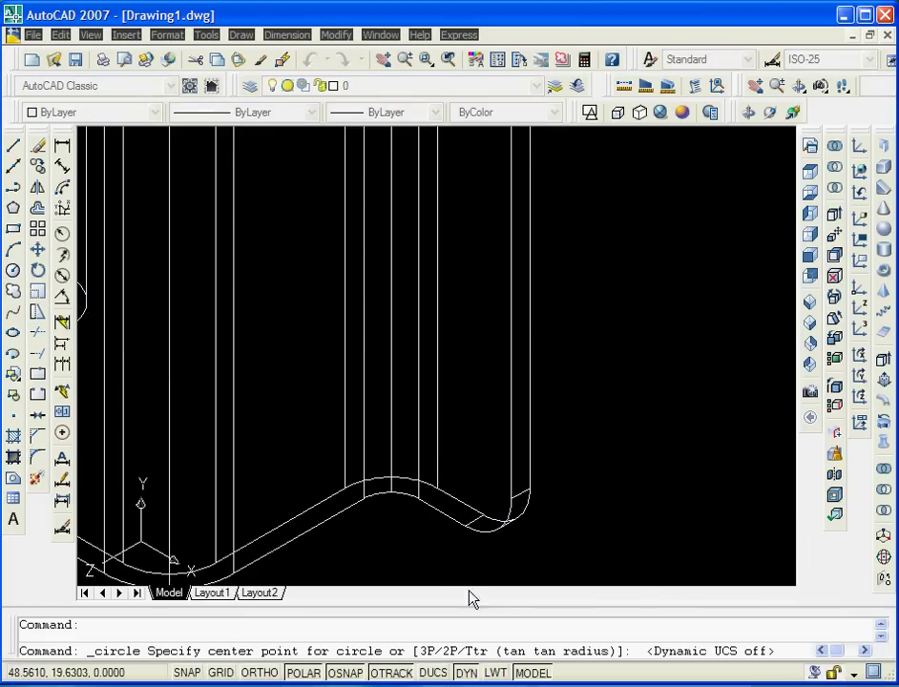
click(482, 463)
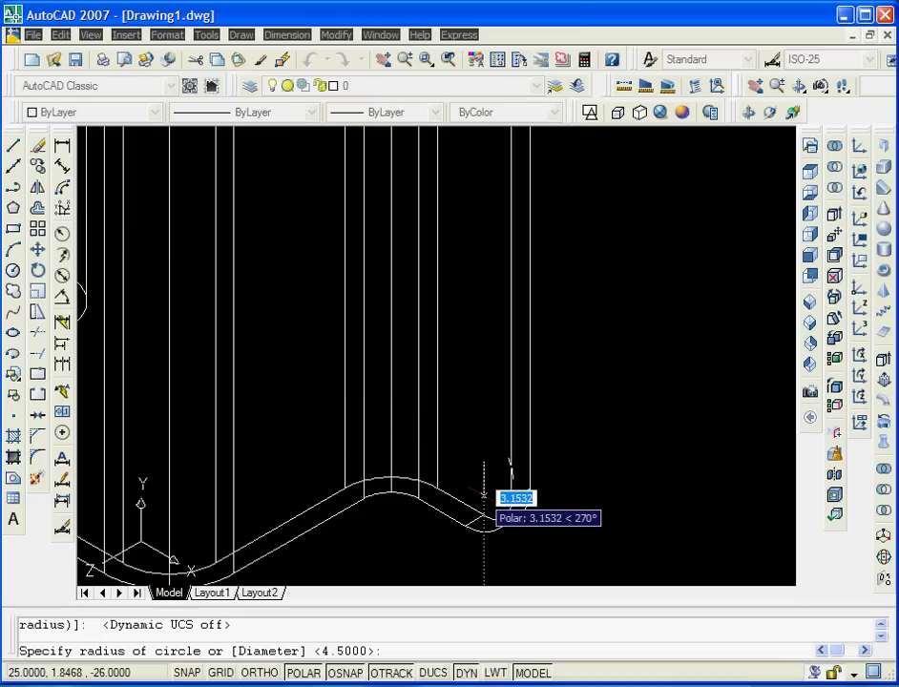
text(d)
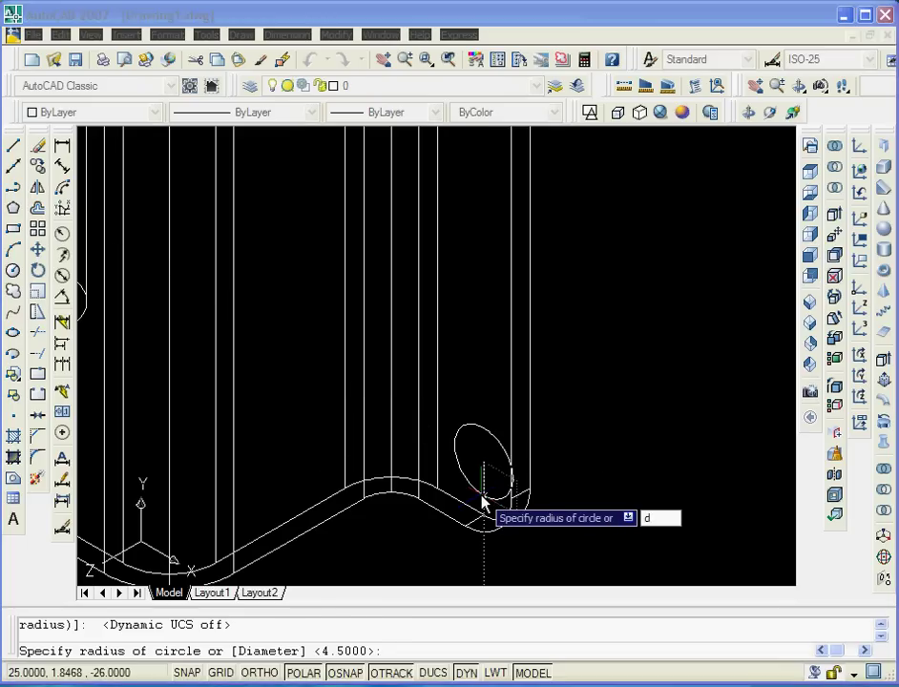
key(Return)
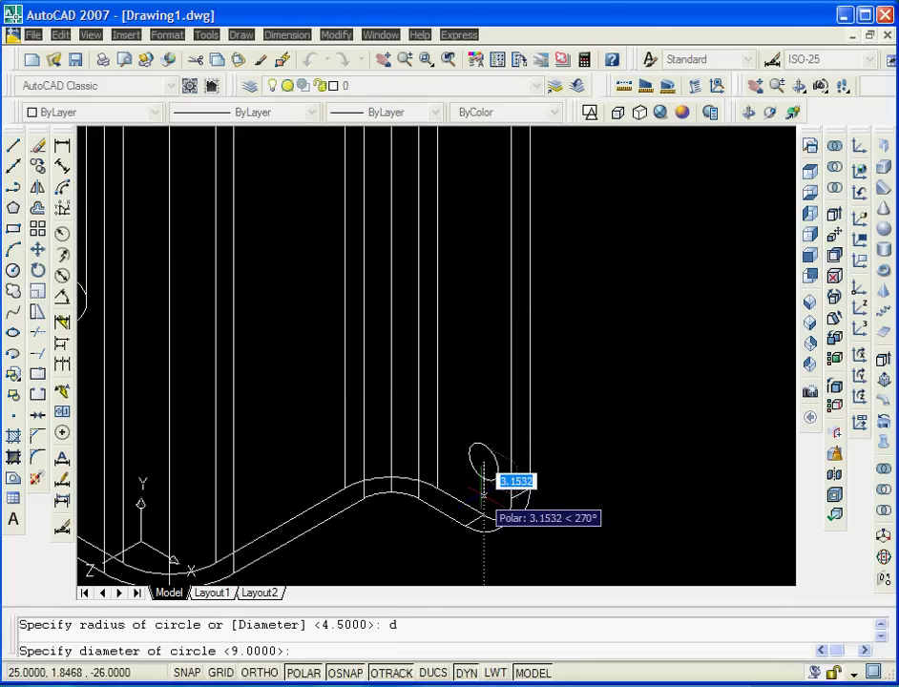
text(4)
key(Return)
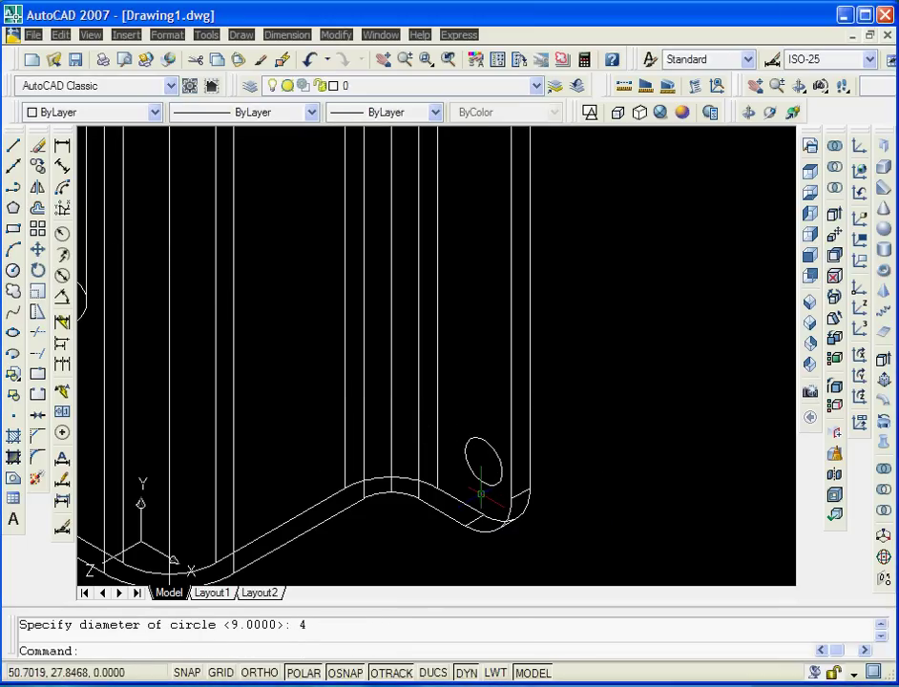
shift+middle_drag(482, 488, 482, 361)
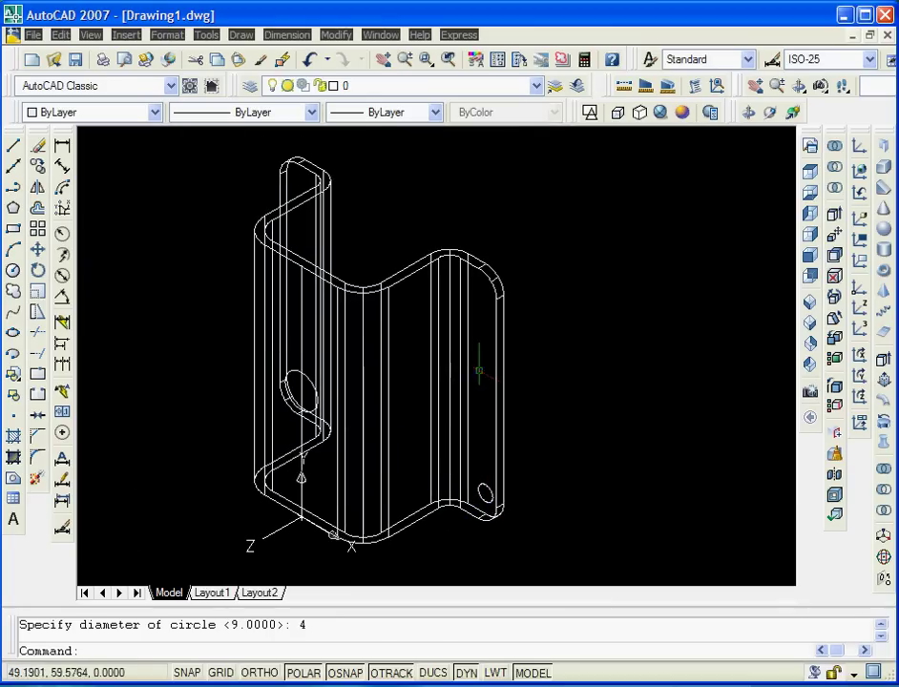
Add a 2-radius circle at the upper right flange end
click(14, 271)
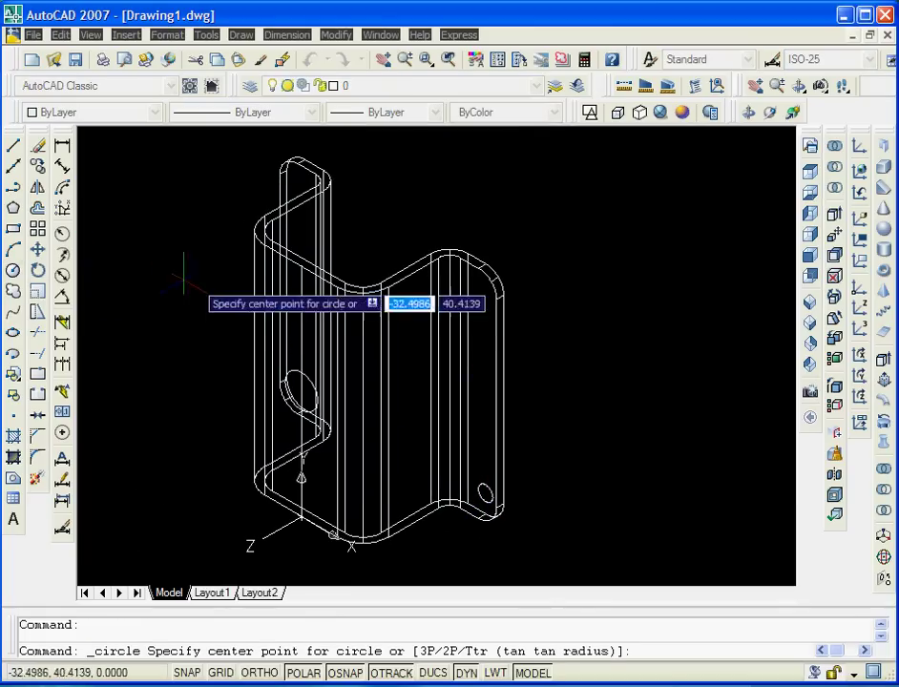
click(479, 288)
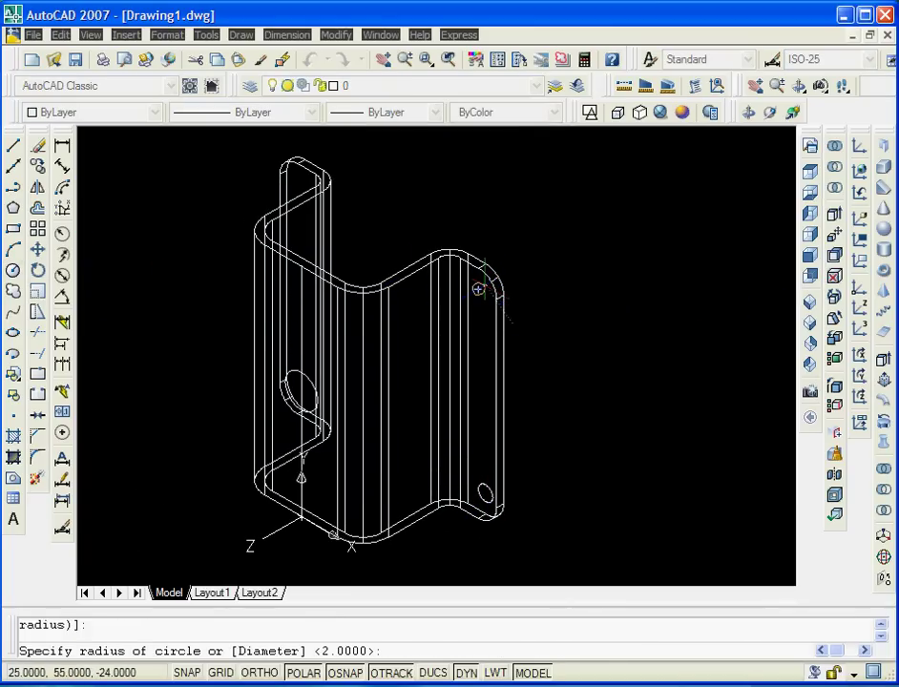
key(Return)
scroll(315, 176, up, 3)
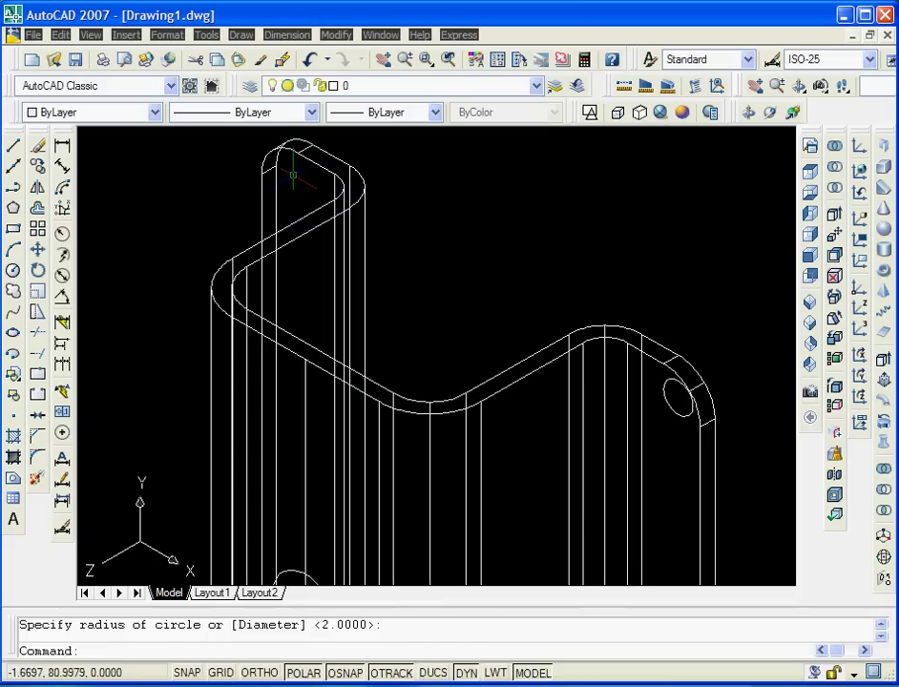
Add a 2-radius circle on the top tab centred at -25,55,-26
key(Return)
text(-25,55,-26)
key(Return)
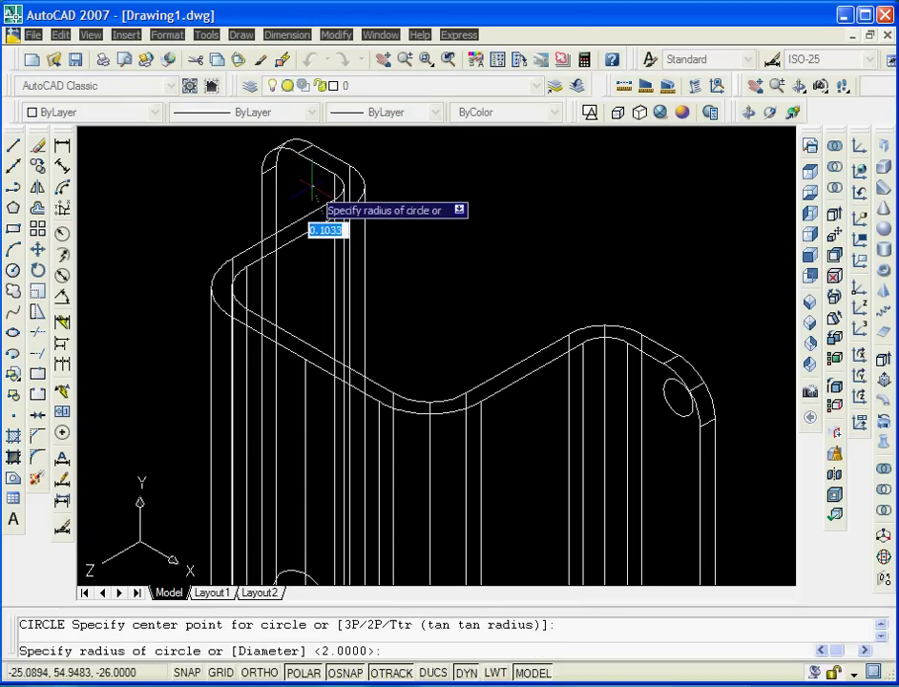
key(Return)
scroll(312, 184, down, 2)
scroll(312, 184, down, 1)
scroll(295, 473, up, 2)
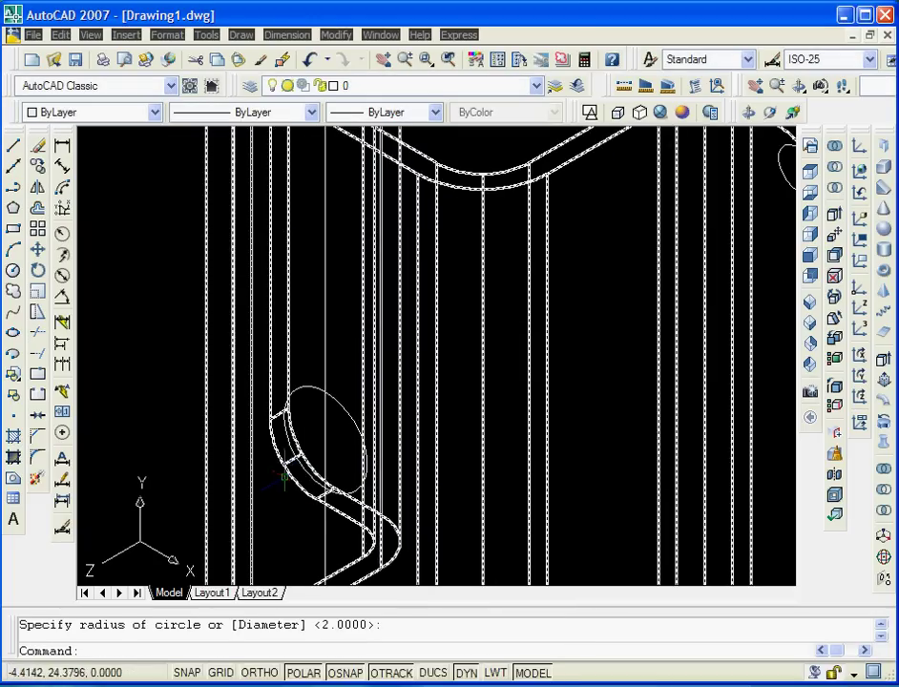
Place a 2-radius circle concentric with the 9-diameter wall circle
key(Return)
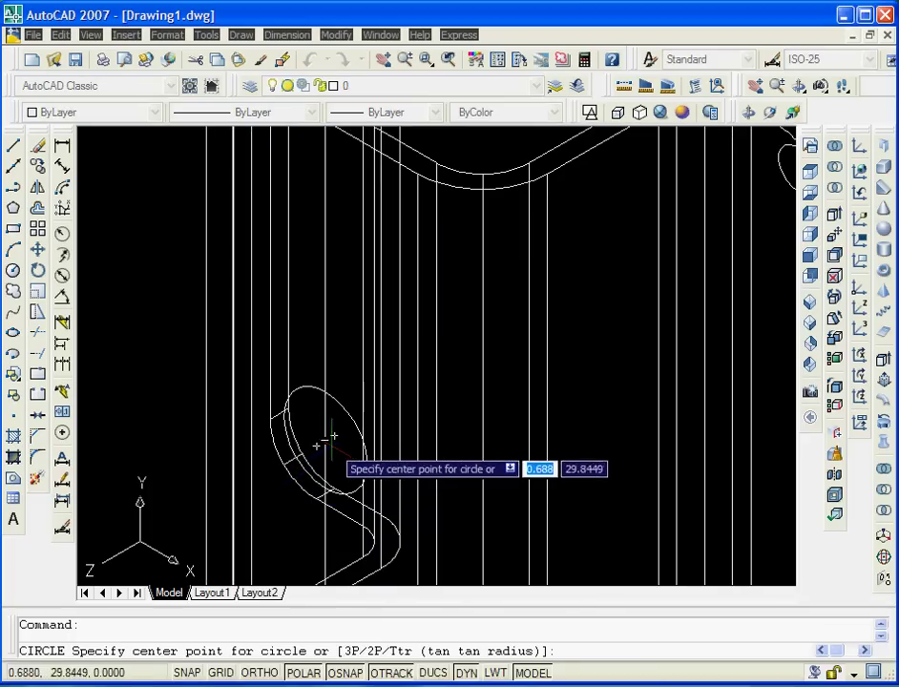
click(334, 437)
key(Return)
scroll(430, 408, down, 3)
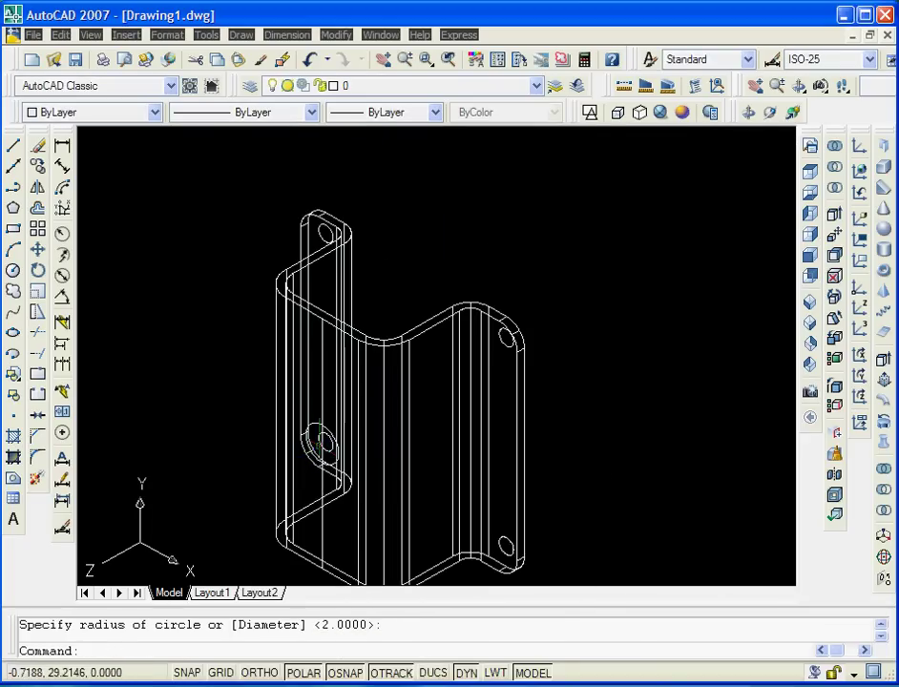
middle_drag(430, 408, 454, 358)
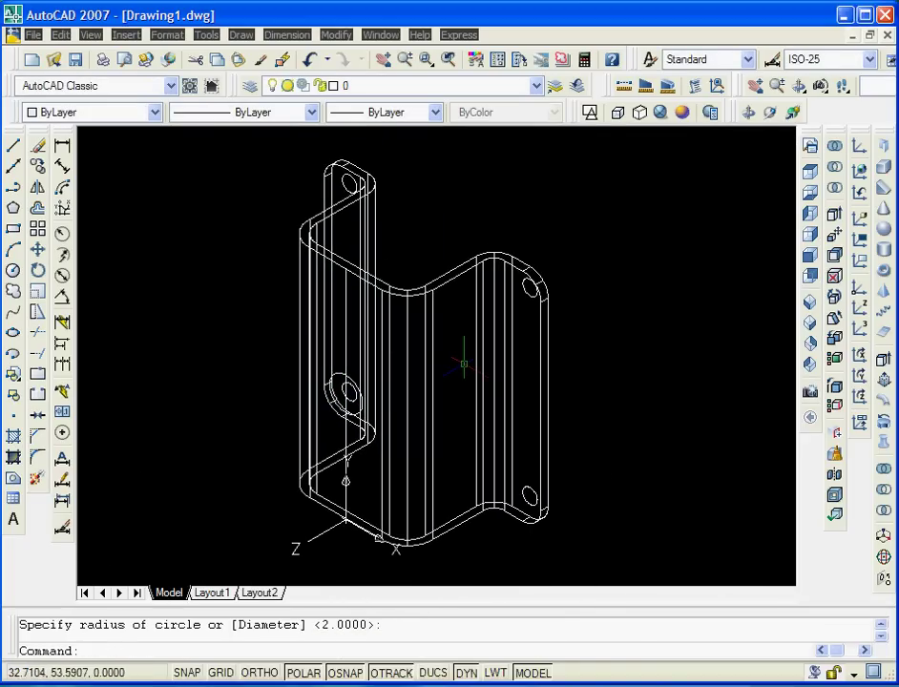
Extrude the already-selected wall circle 2 units into a solid
click(882, 366)
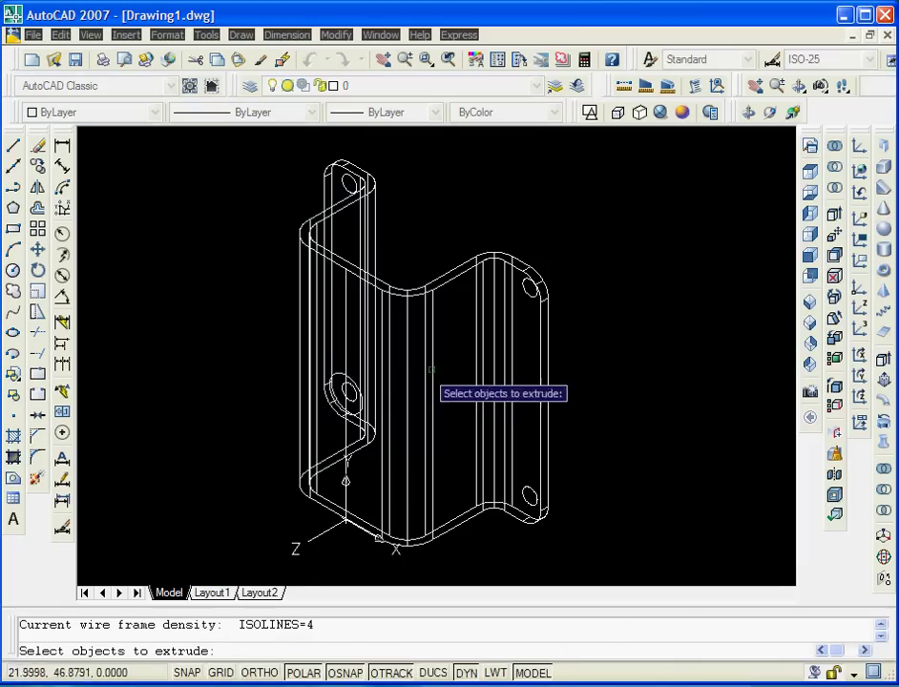
key(Return)
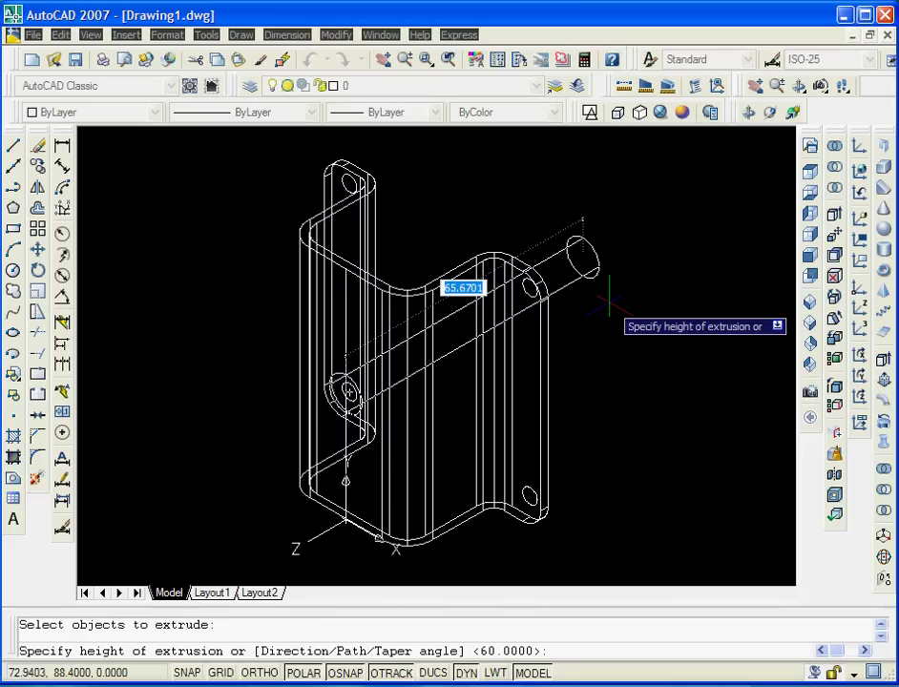
text(2)
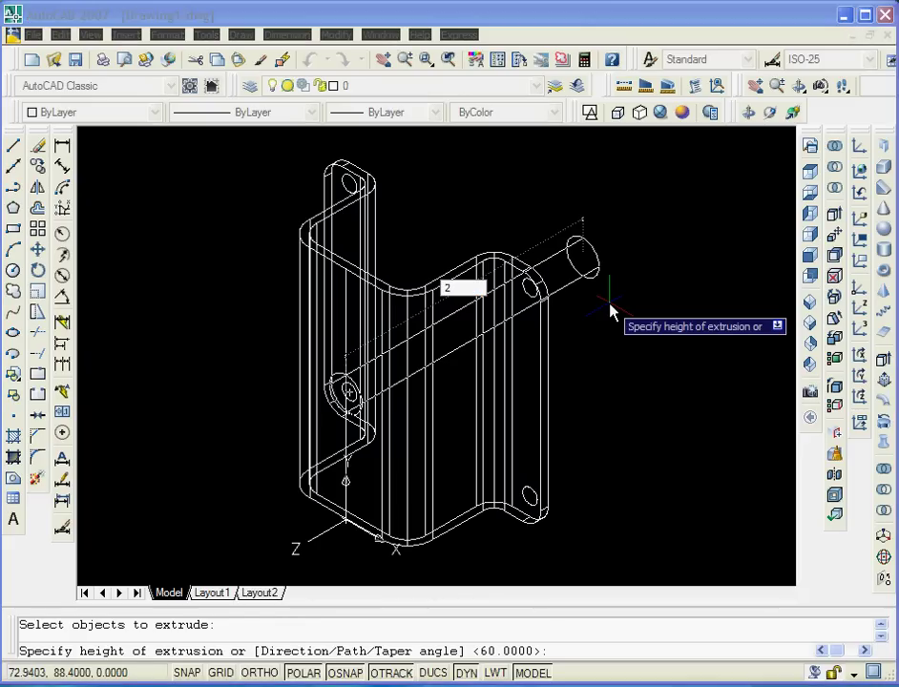
key(Return)
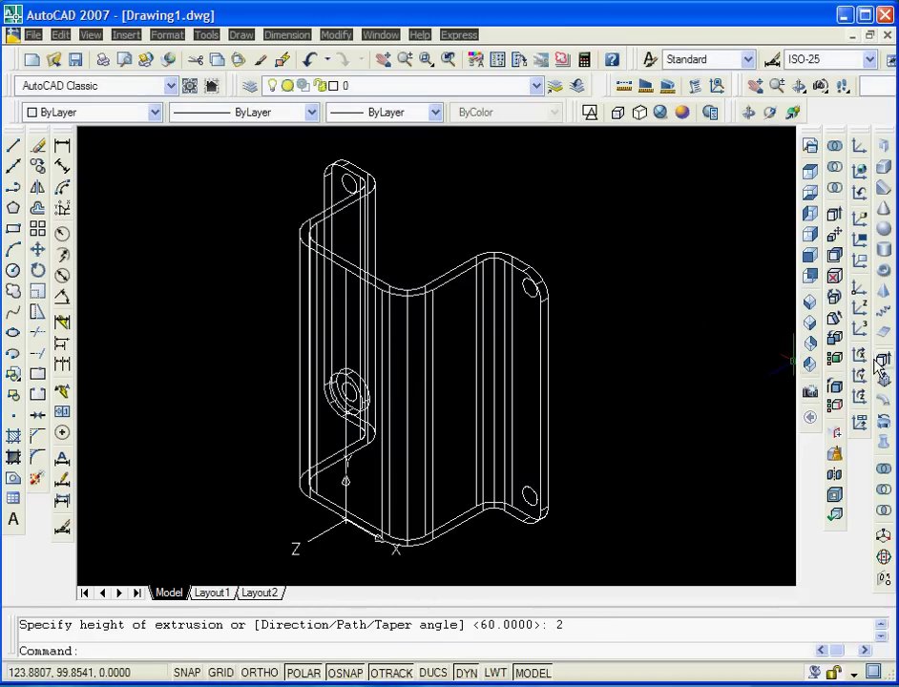
Extrude the four small hole circles 2 units into cylinders
click(882, 365)
click(452, 217)
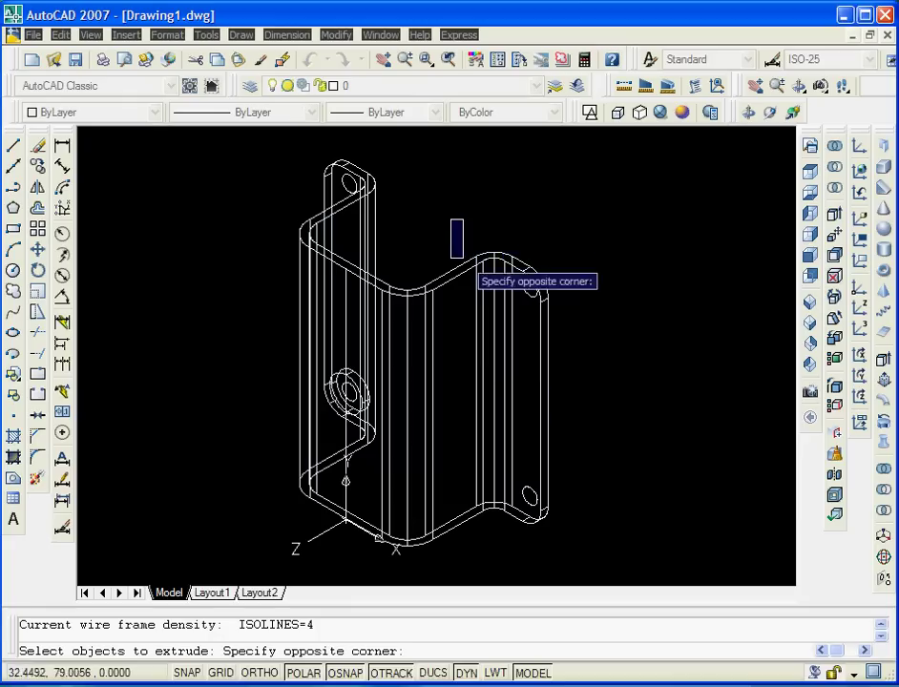
click(621, 538)
click(285, 136)
click(393, 204)
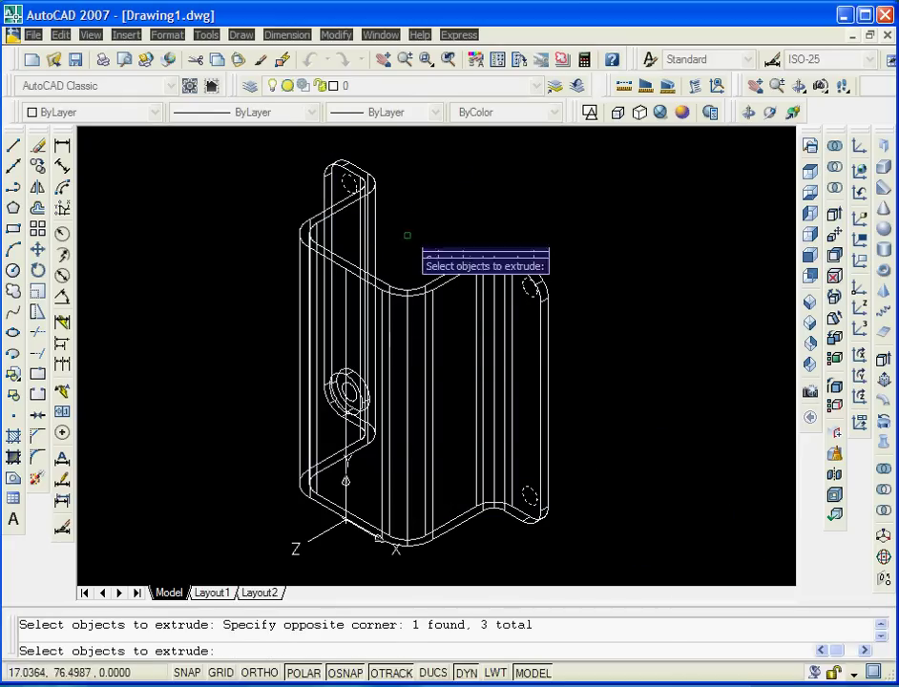
click(346, 386)
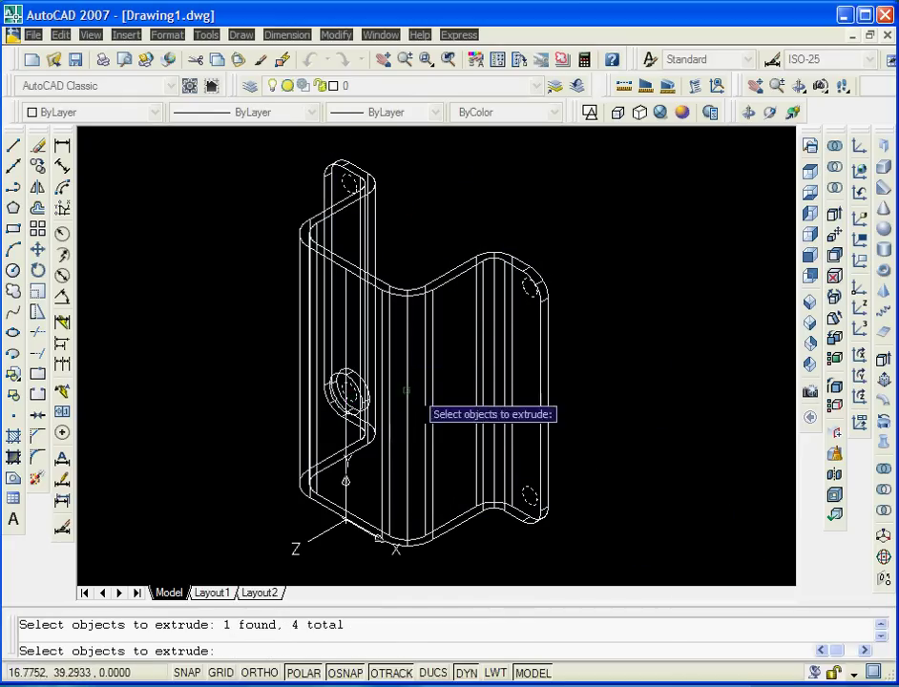
key(Return)
text(2)
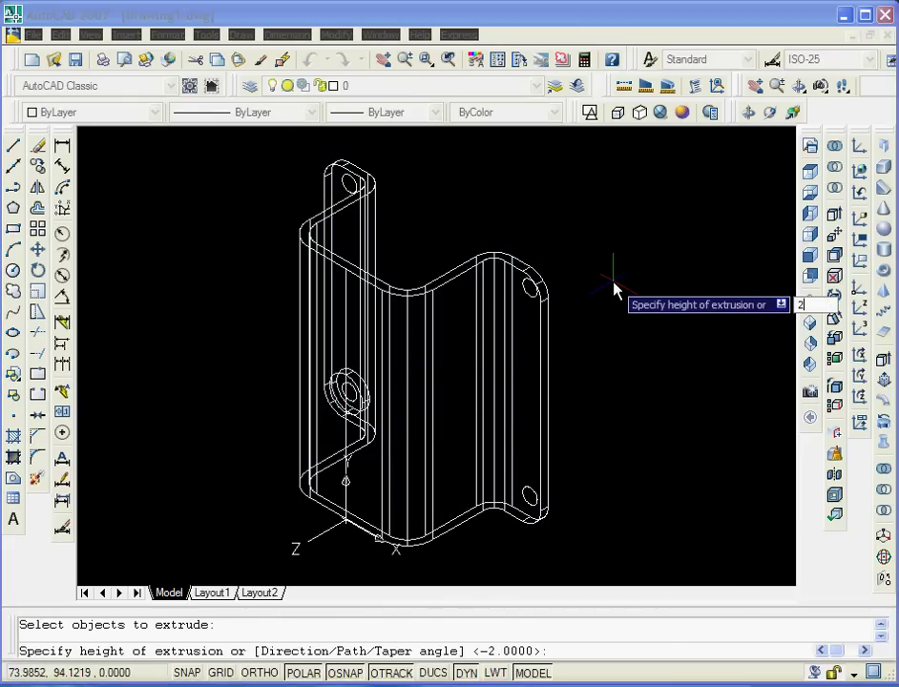
key(Return)
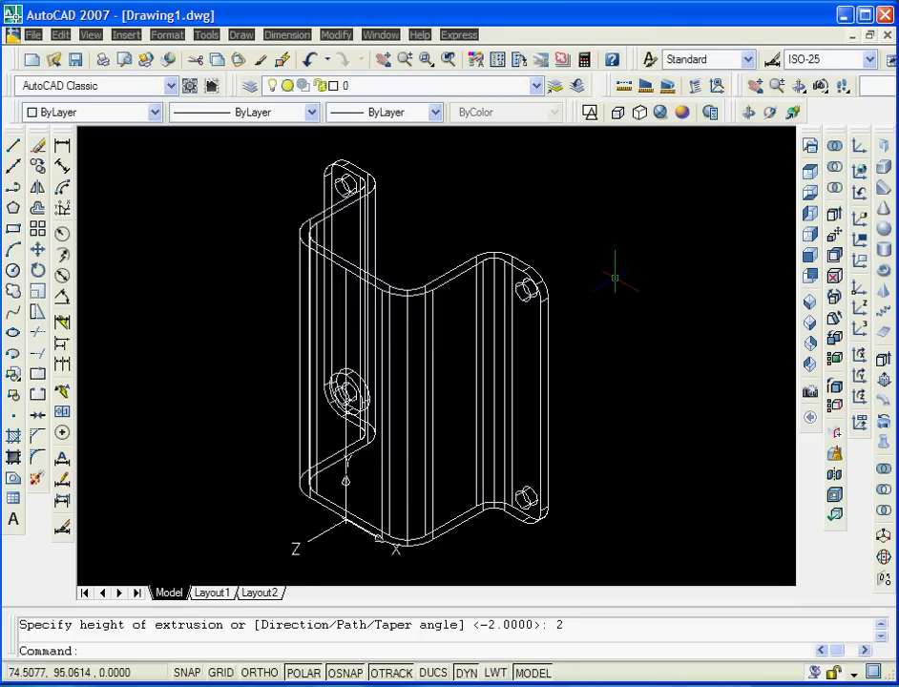
Subtract the hole cylinders from the bracket solid to cut holes through the sheet
click(838, 169)
click(509, 271)
key(Return)
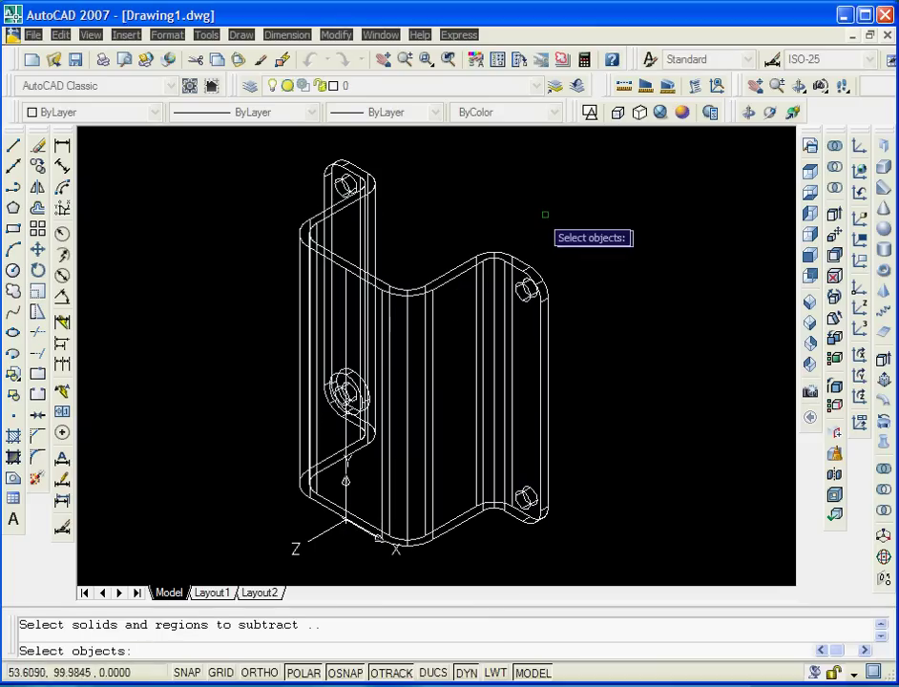
click(347, 184)
click(526, 290)
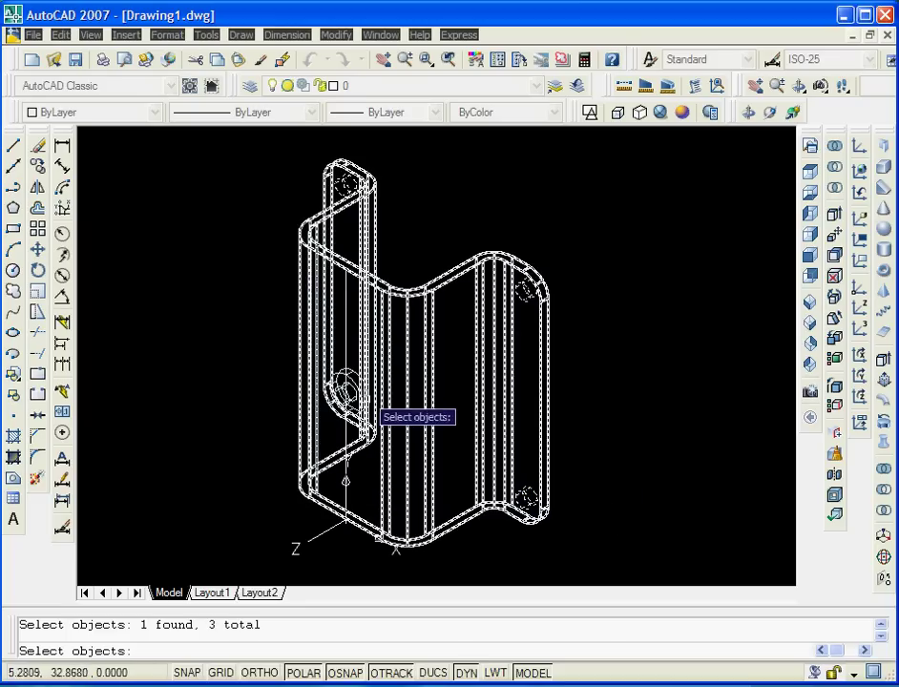
click(421, 259)
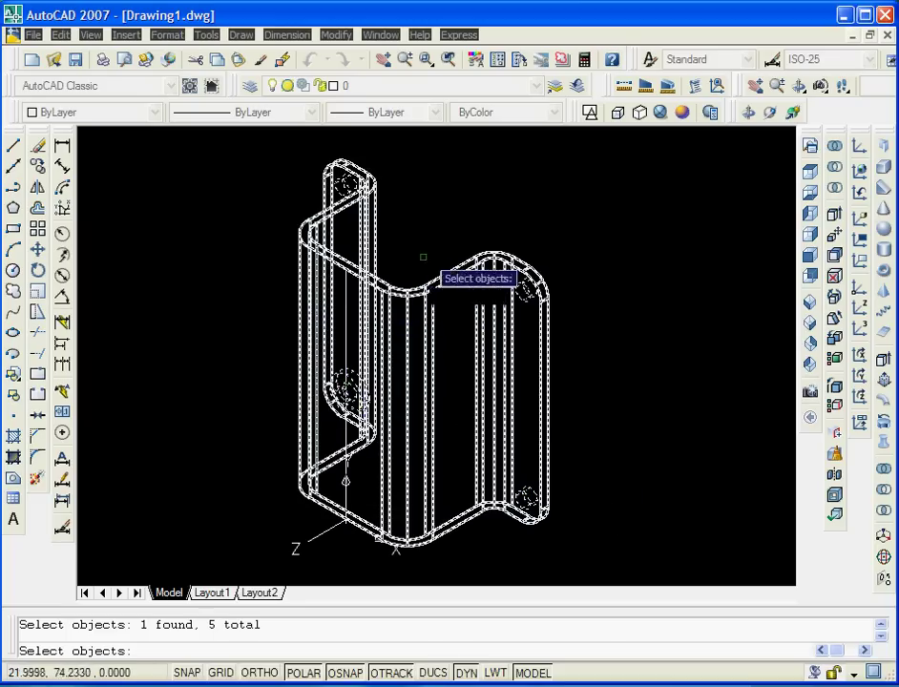
key(Return)
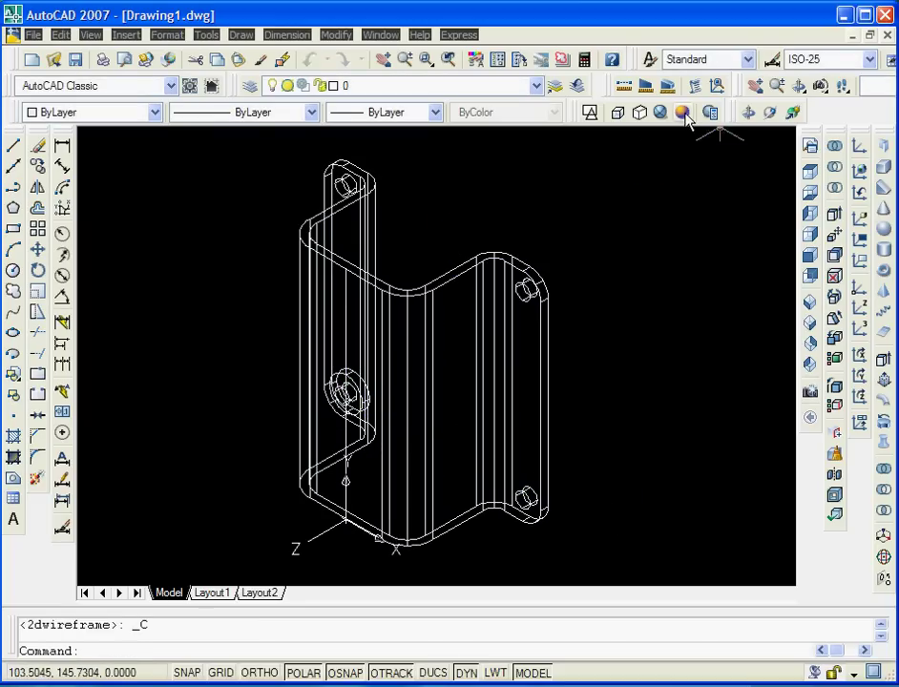
Shade the model, delete the extra helper line, and orbit to view the bracket from above
click(685, 114)
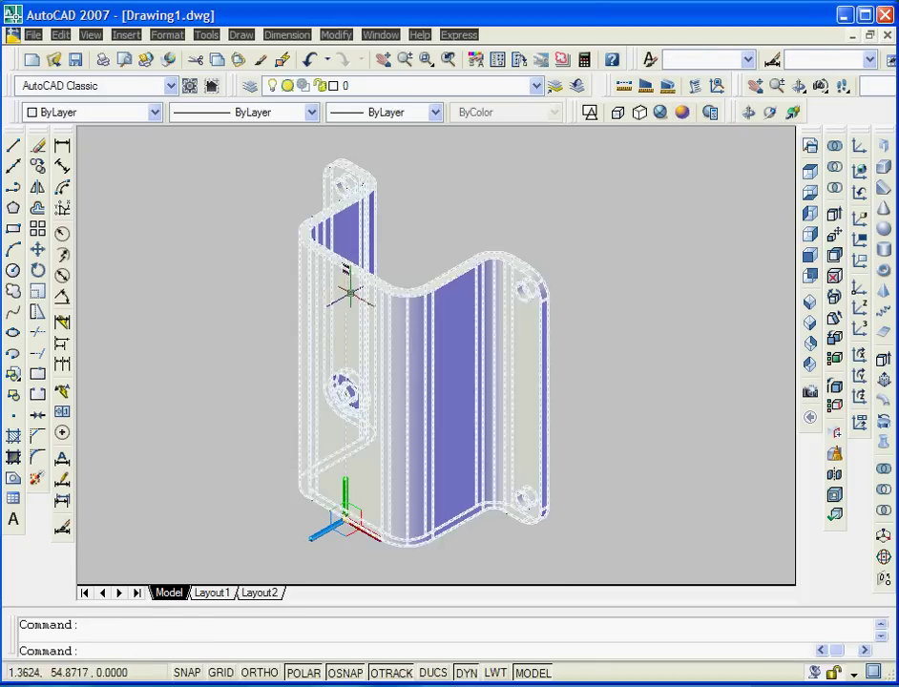
key(Delete)
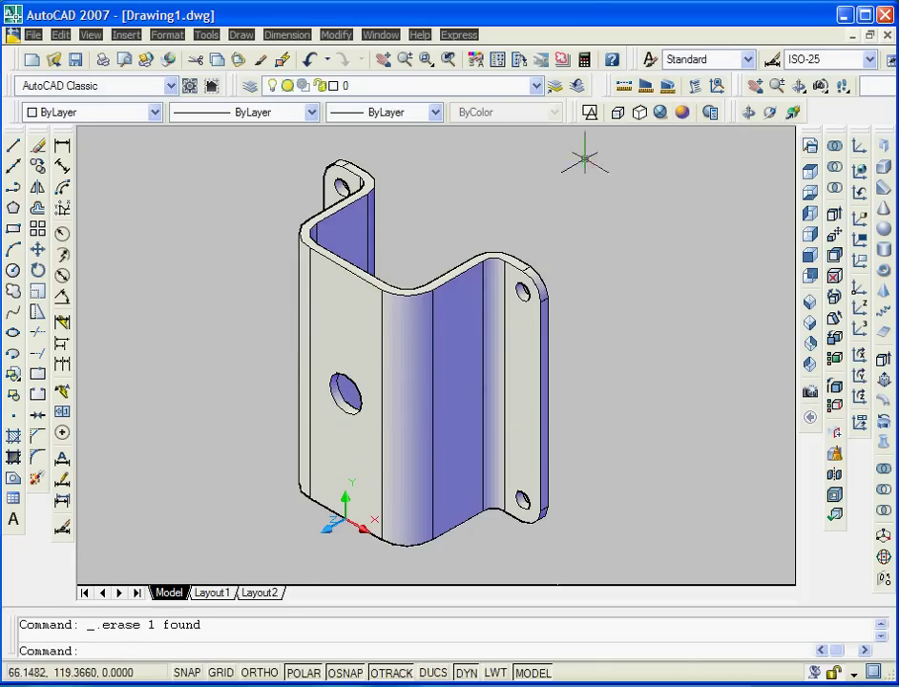
click(768, 112)
mouse_move(581, 291)
mouse_down()
mouse_move(388, 305)
mouse_move(492, 366)
mouse_move(364, 411)
mouse_move(439, 367)
mouse_move(353, 315)
mouse_up()
drag(327, 255, 339, 270)
right_click(339, 270)
click(350, 265)
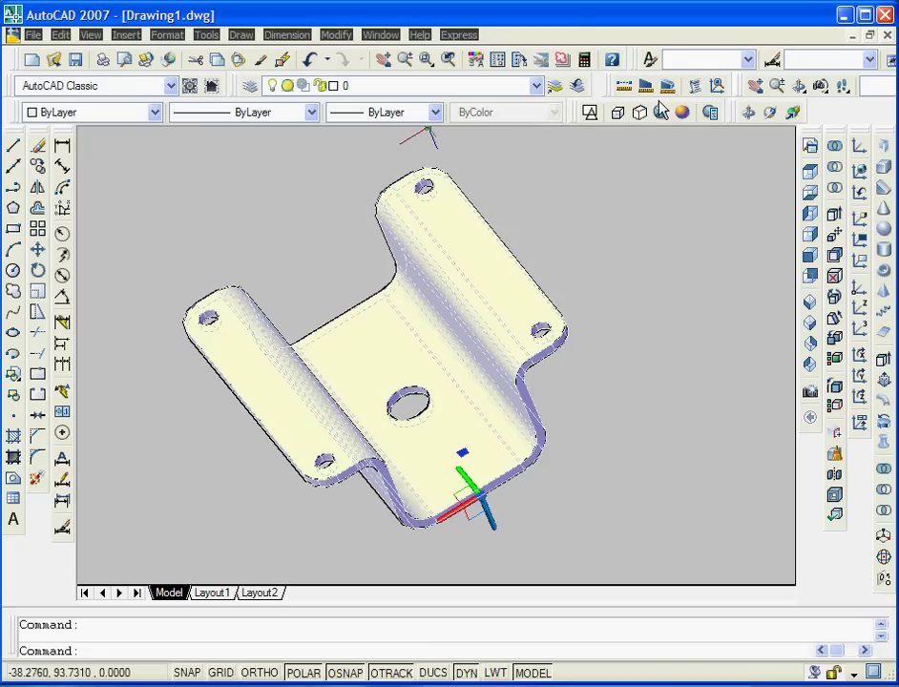
Set the bracket's colour to Red
click(158, 112)
click(147, 157)
key(Escape)
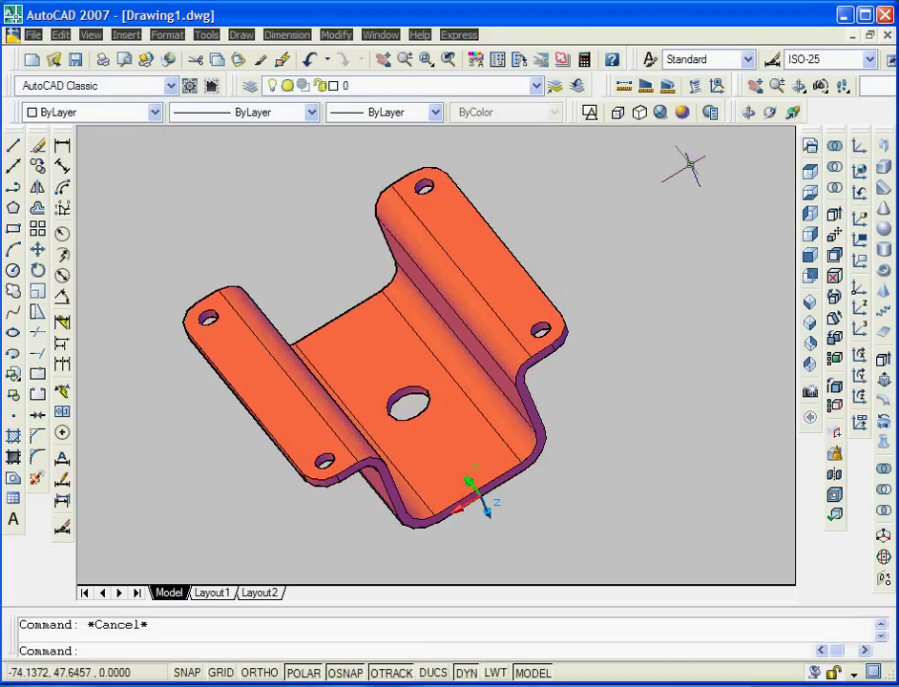
Spin the bracket with Continuous Orbit toward a side view, then stop
click(793, 113)
mouse_move(459, 405)
mouse_down()
mouse_move(566, 358)
mouse_move(686, 335)
mouse_move(690, 325)
mouse_move(677, 319)
mouse_up()
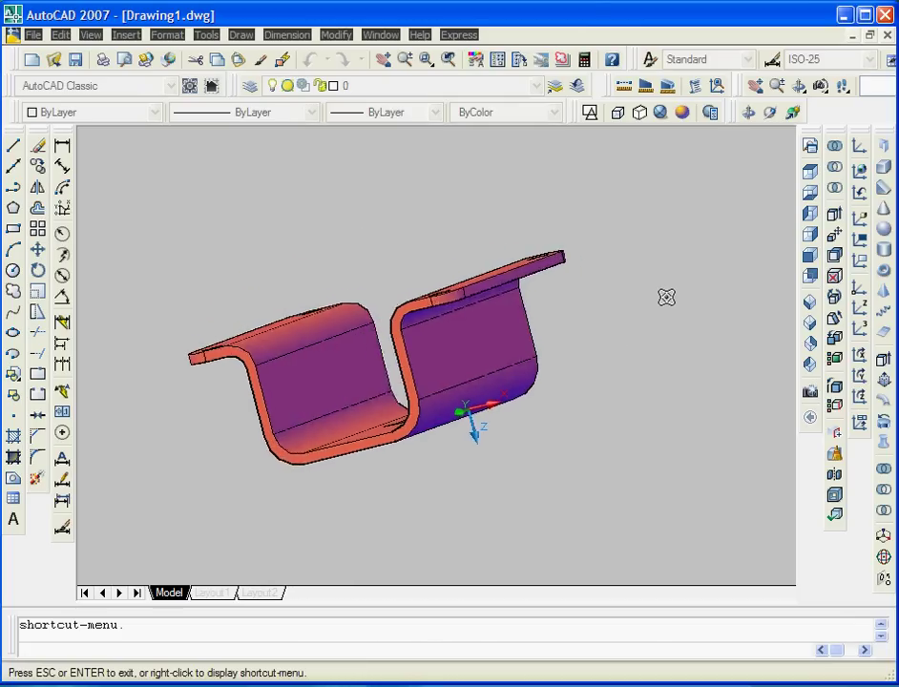
key(Escape)
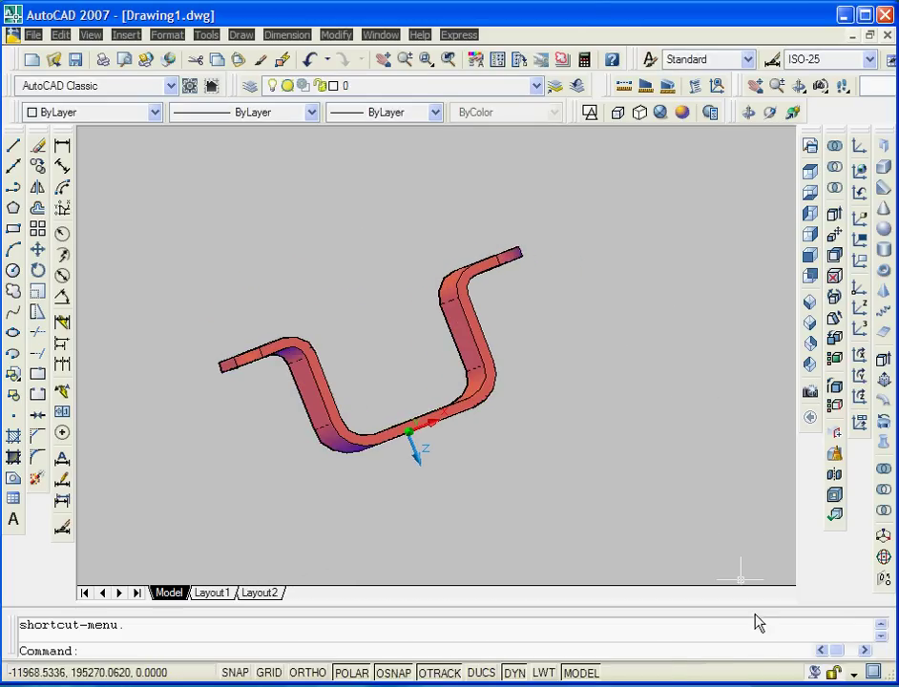
Apply red-to-purple Gooch shading, switch to SE Isometric view, and dismiss the notification
click(810, 326)
click(811, 327)
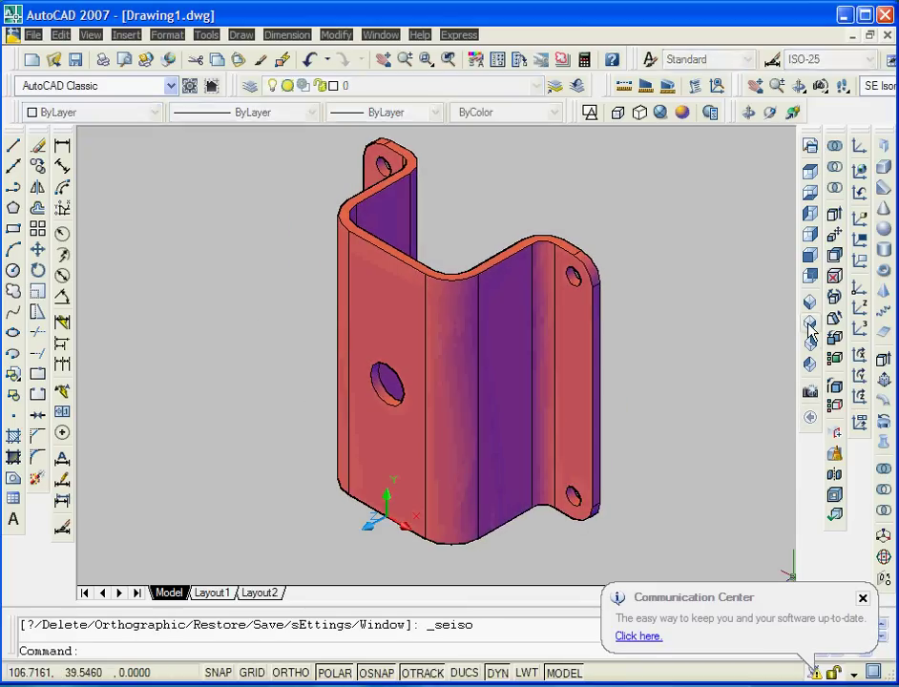
click(863, 600)
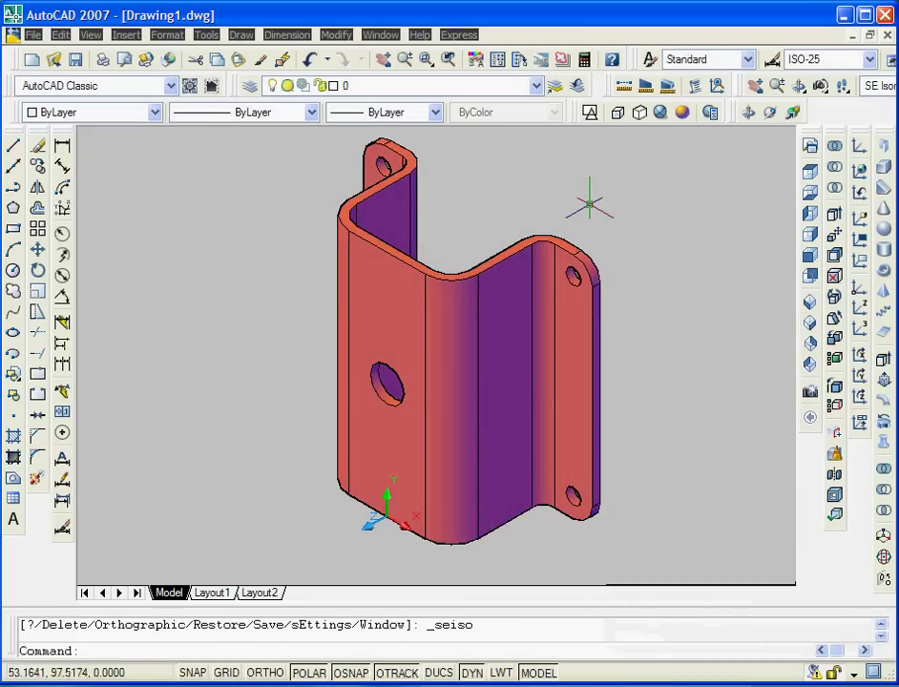
3D-rotate the bracket 90° about an axis at its lower corner so it lies flat, centred in view
click(332, 36)
mouse_move(375, 469)
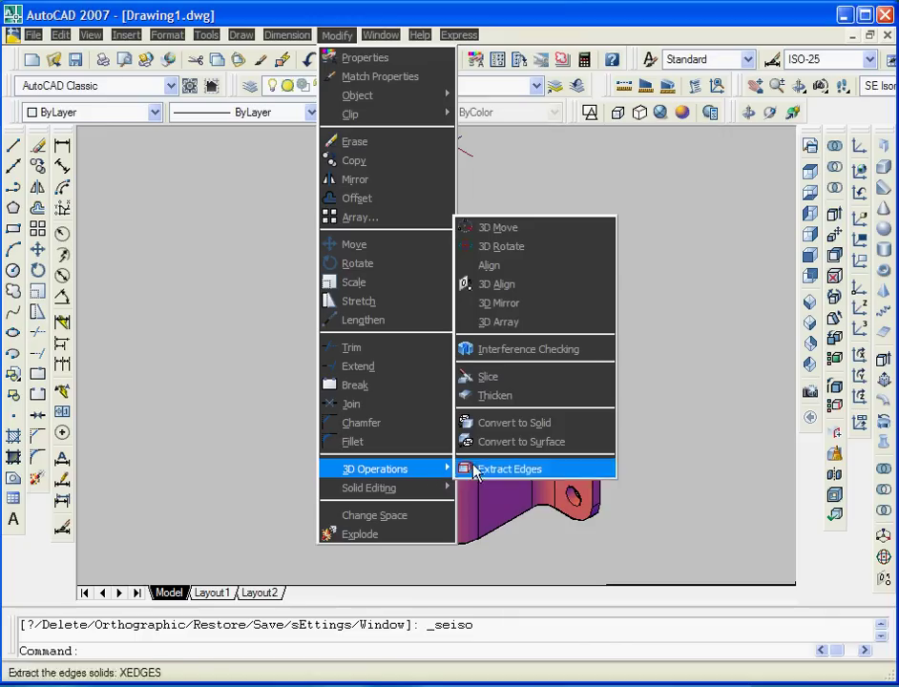
click(511, 253)
click(489, 278)
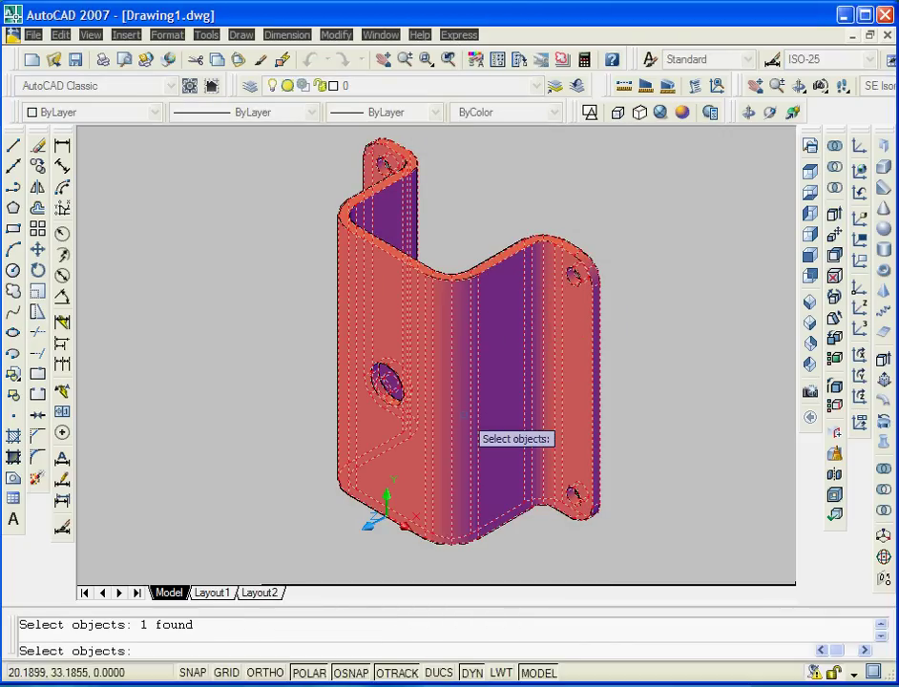
key(Return)
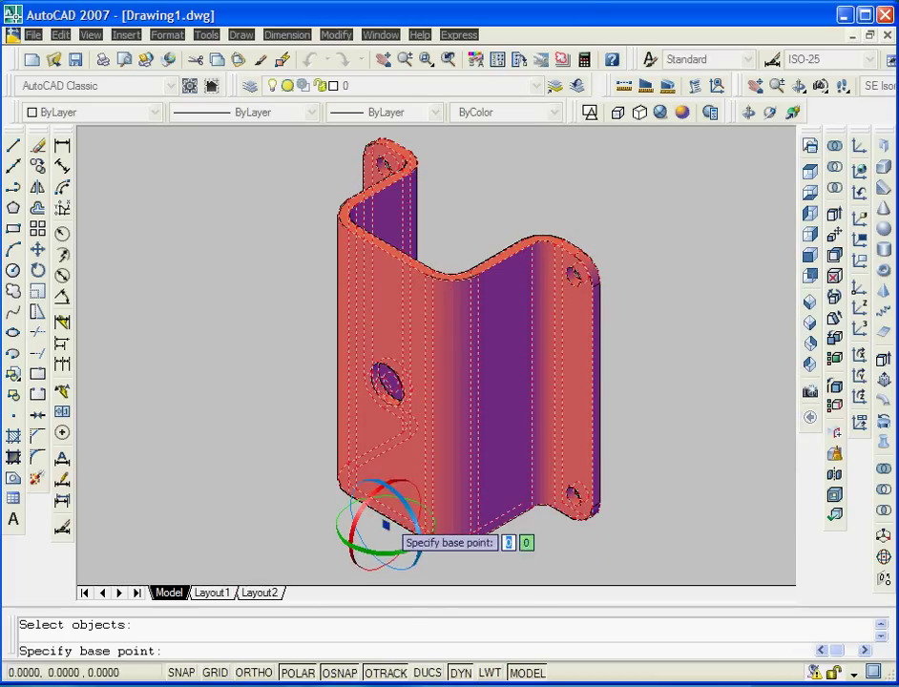
click(387, 515)
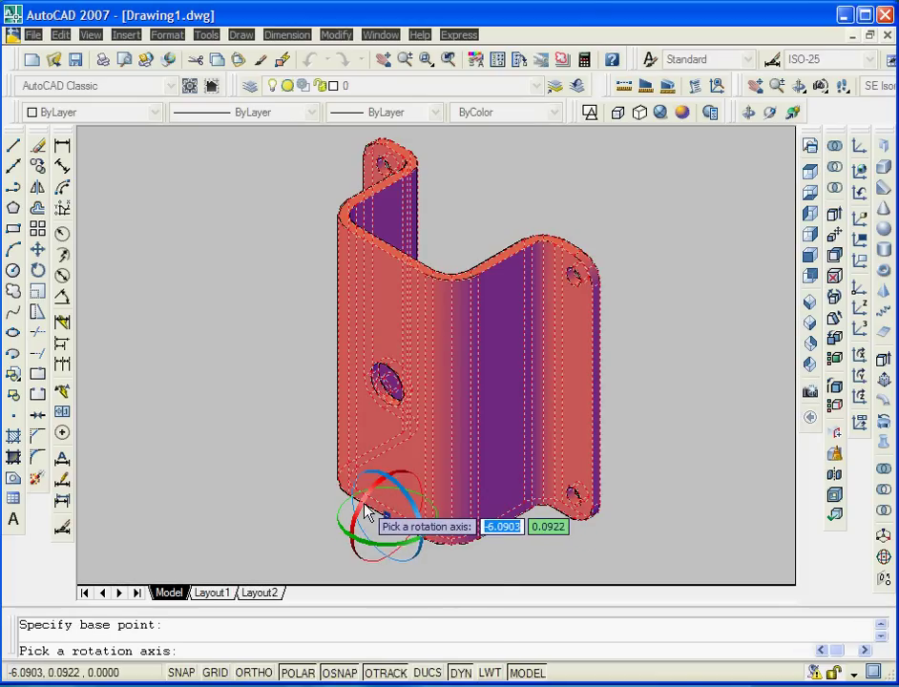
click(365, 506)
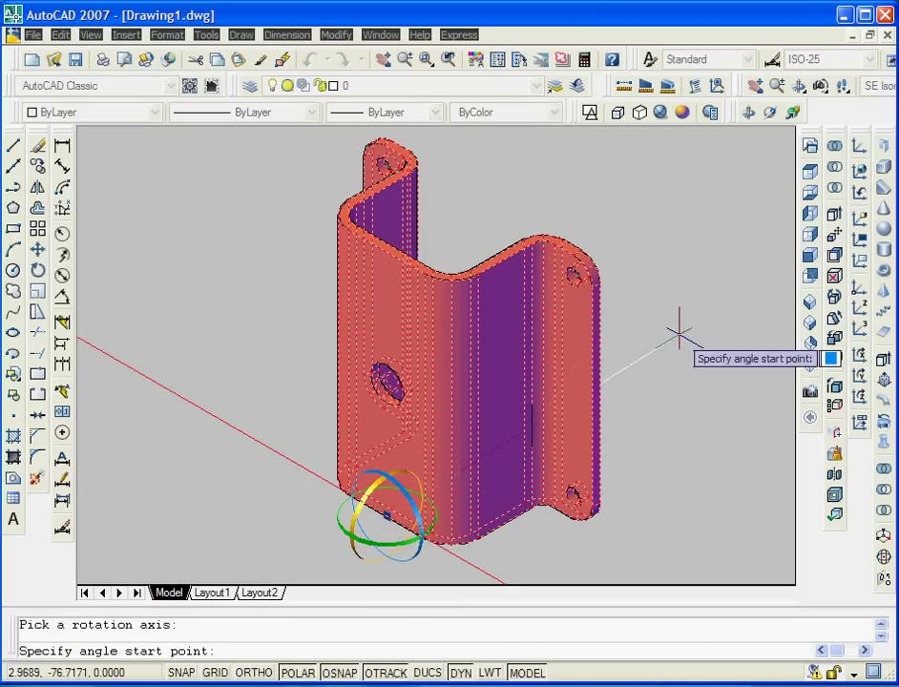
click(692, 342)
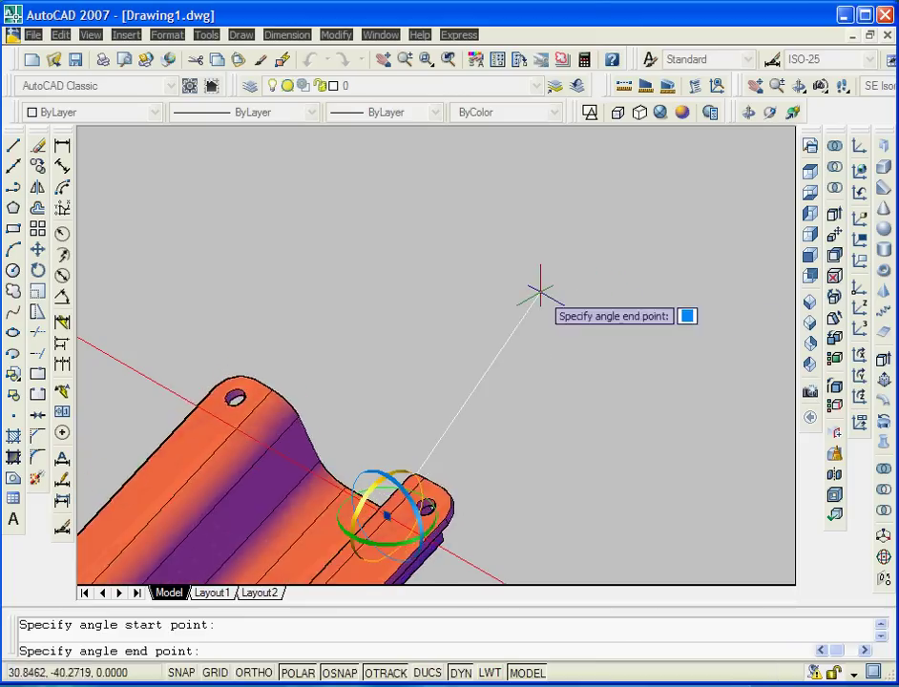
click(661, 363)
middle_drag(415, 408, 601, 230)
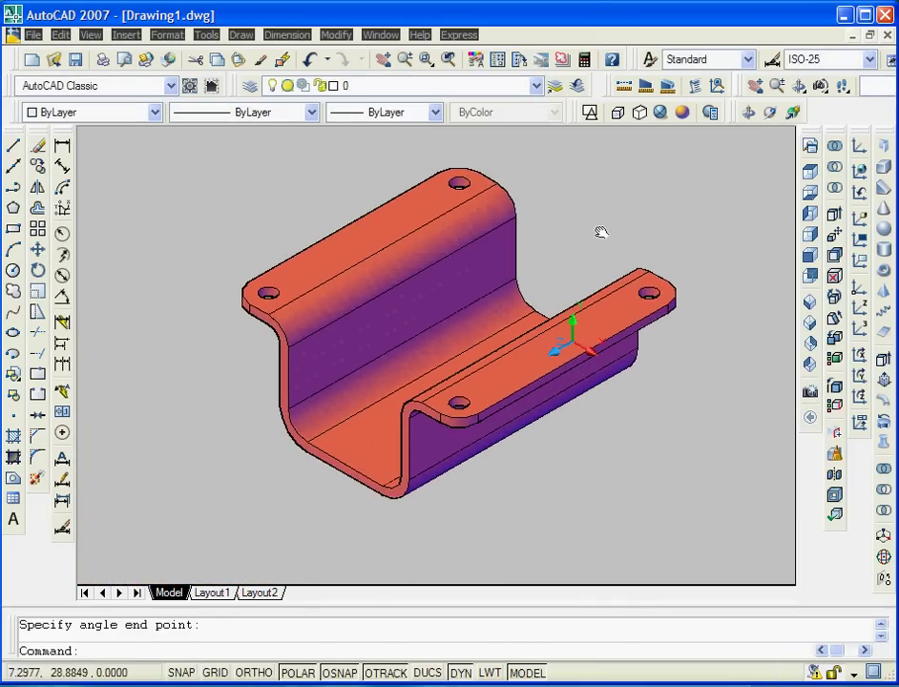